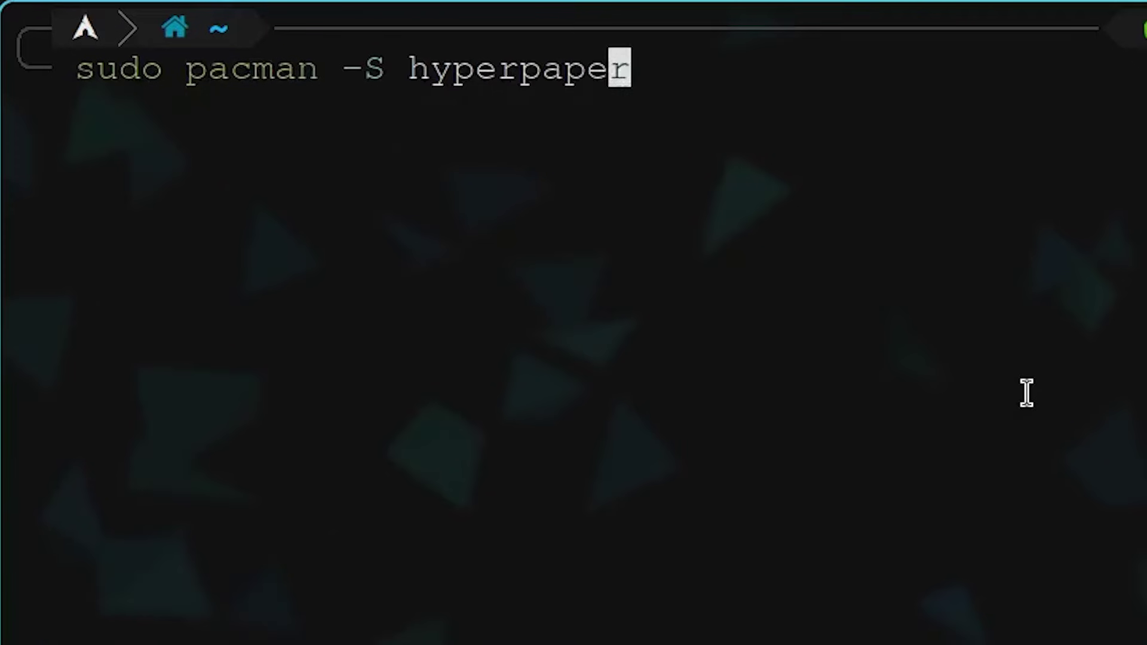
Fix the package-name typo, install hyprpaper 0.7.4-4 with pacman, then clear the terminal.
key("Left")
key("Left")
key("Left")
key("Left")
key("Left")
key("BackSpace")
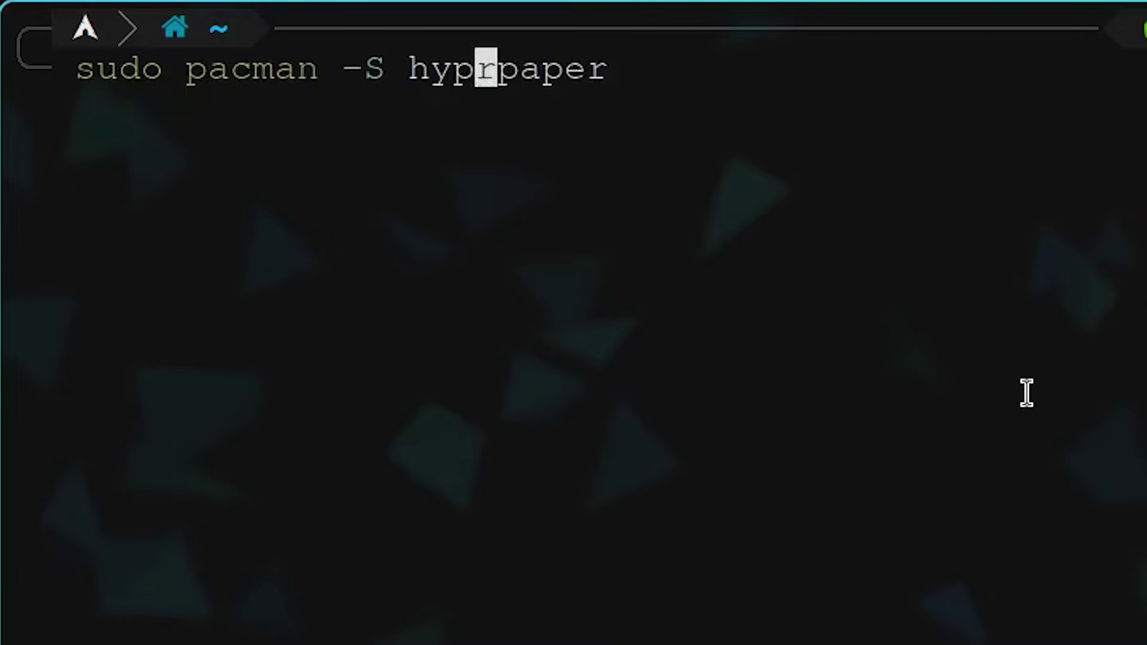
key("Return")
key("Return")
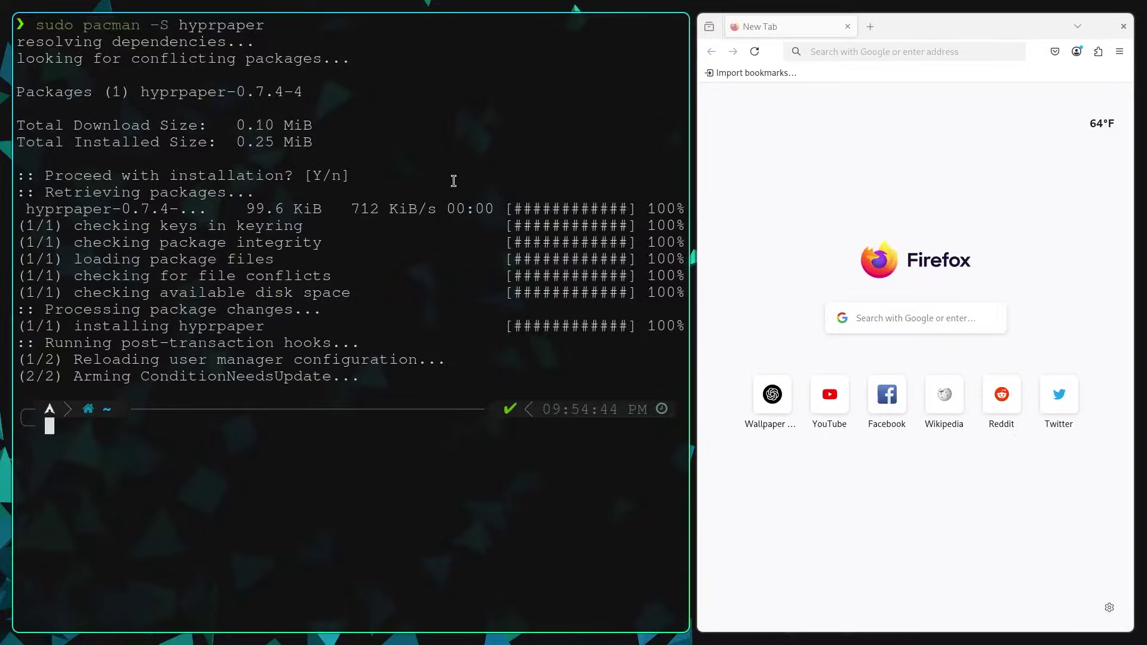
type("clear")
key("Return")
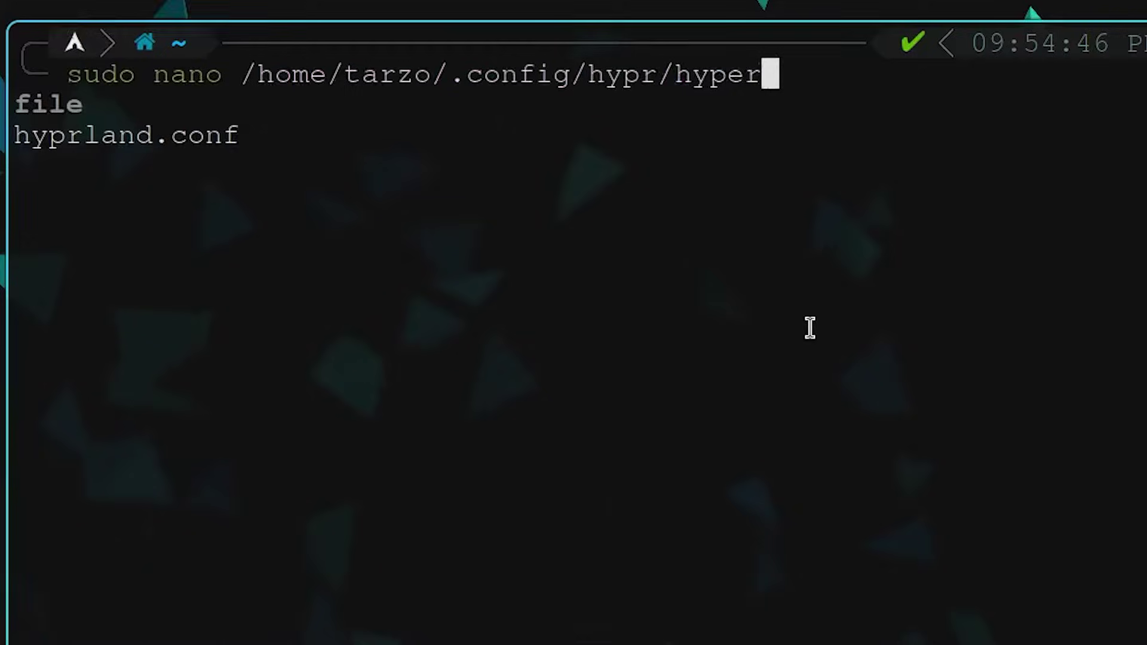
Open a new ~/.config/hypr/hyprpaper.conf in nano with sudo.
key("BackSpace")
key("BackSpace")
type("rpa")
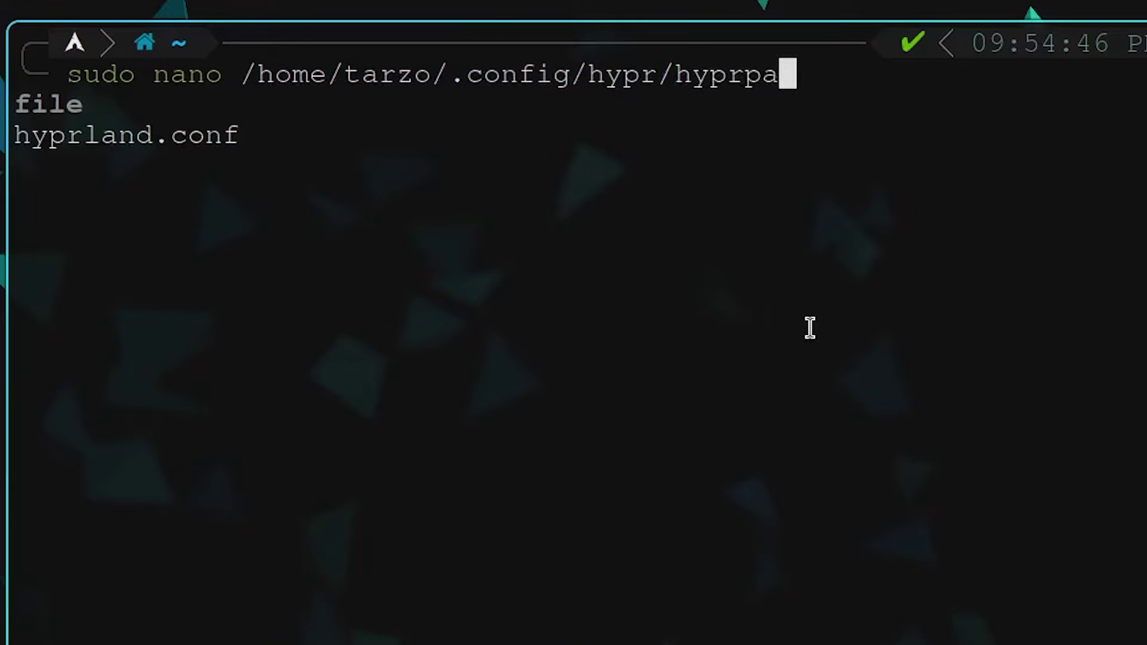
type("per.")
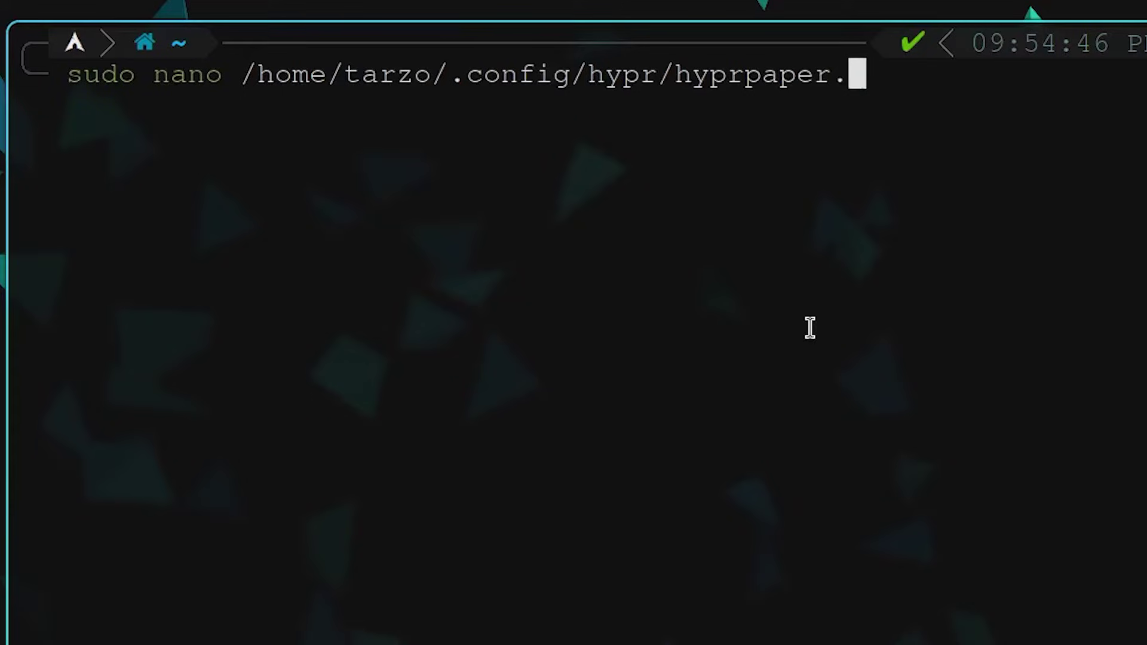
type("conf")
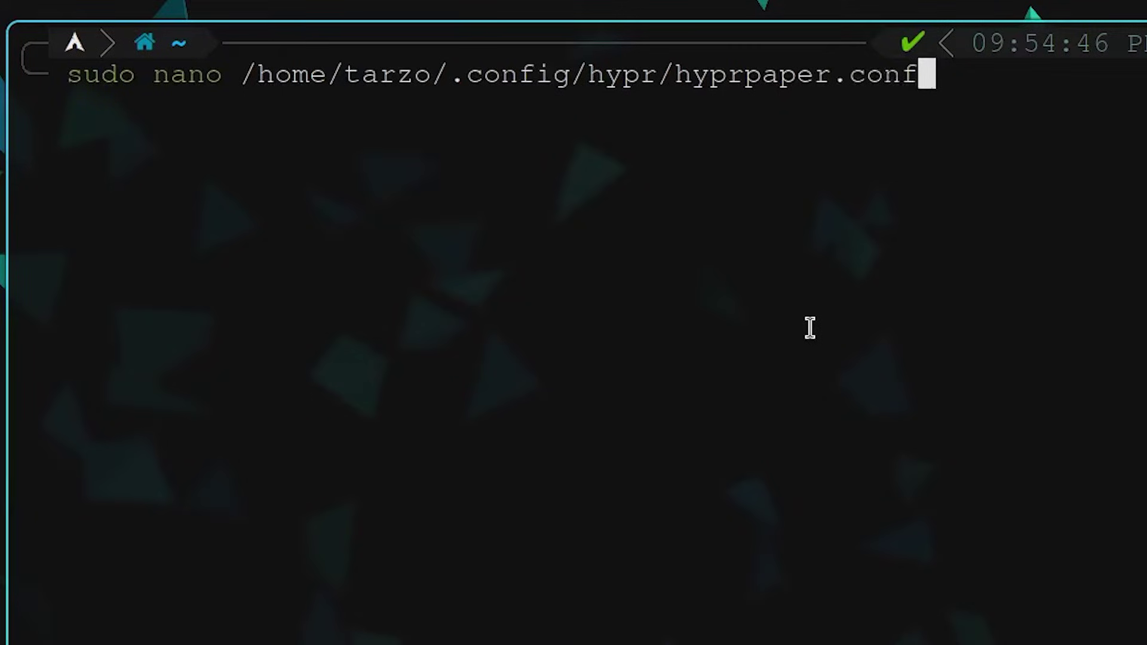
key("Return")
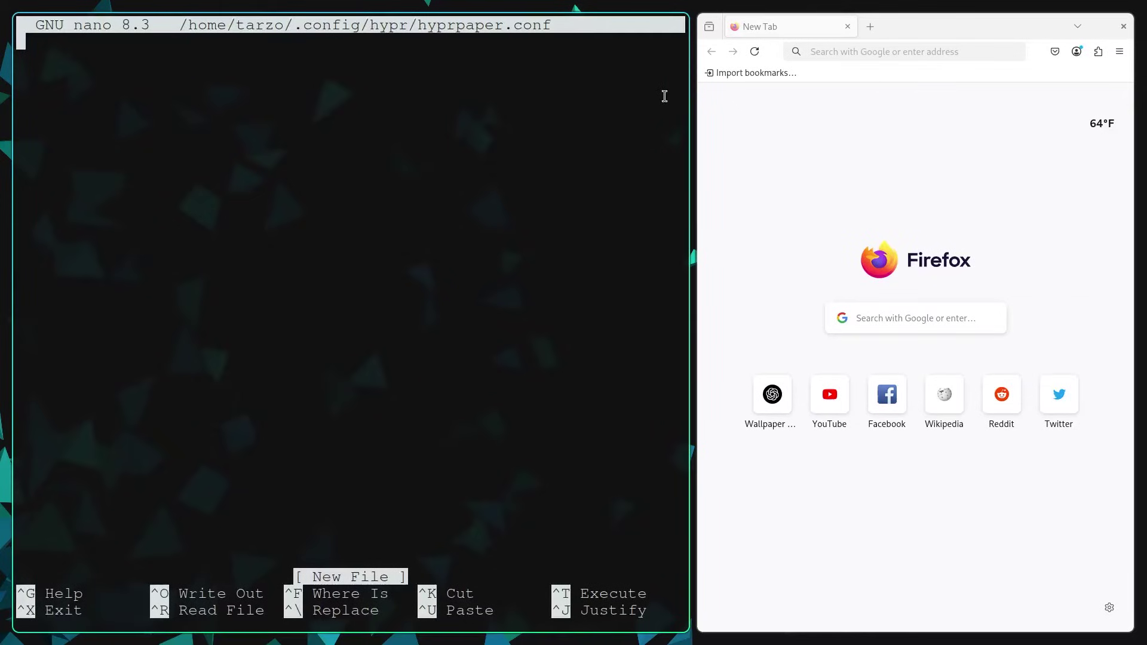
Copy the three downloaded images from Downloads into the ~/wallpapers folder in Dolphin.
key("super+e")
double_click(618, 60)
left_click_drag(611, 98, 795, 60)
right_click(795, 60)
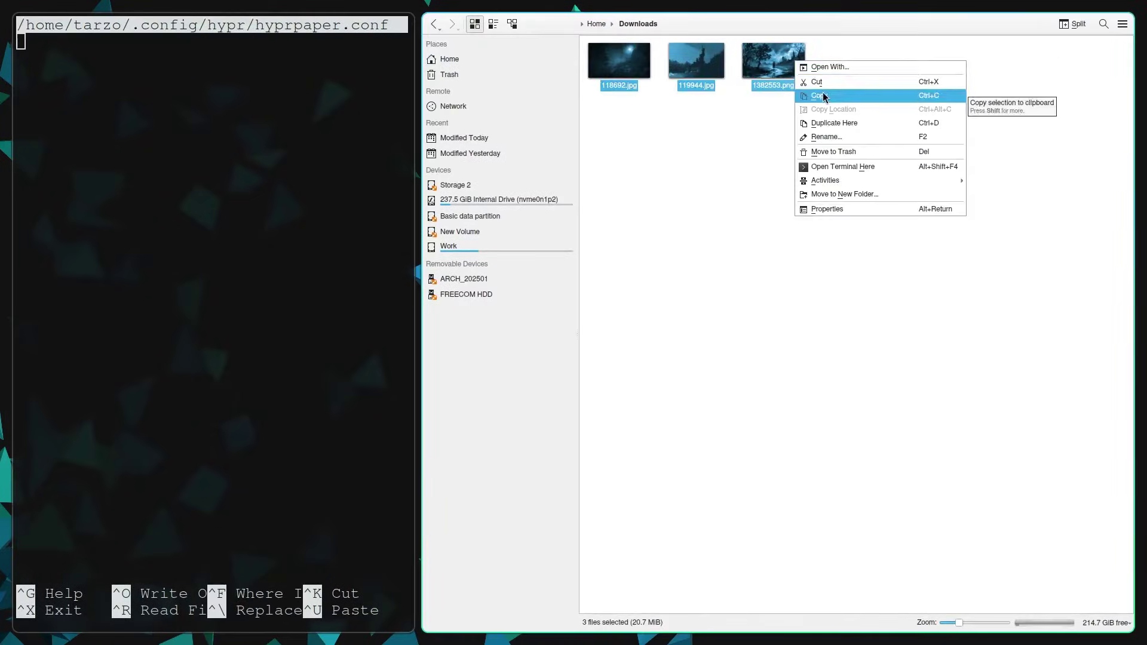
left_click(814, 94)
left_click(449, 58)
double_click(773, 60)
right_click(756, 88)
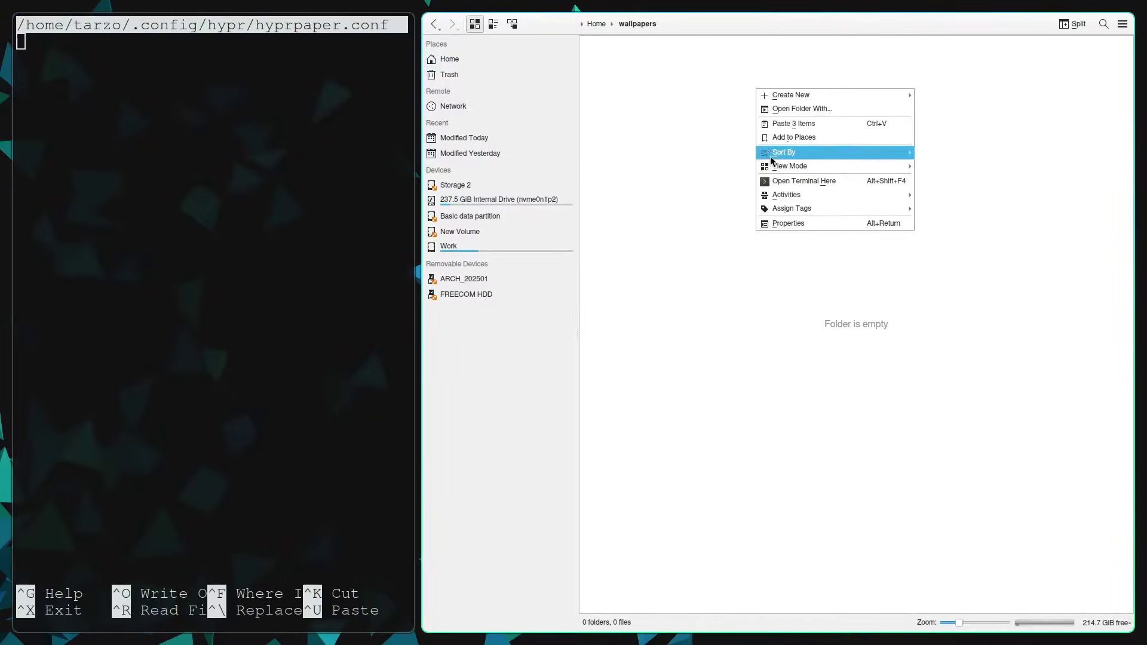
left_click(788, 123)
left_click(765, 140)
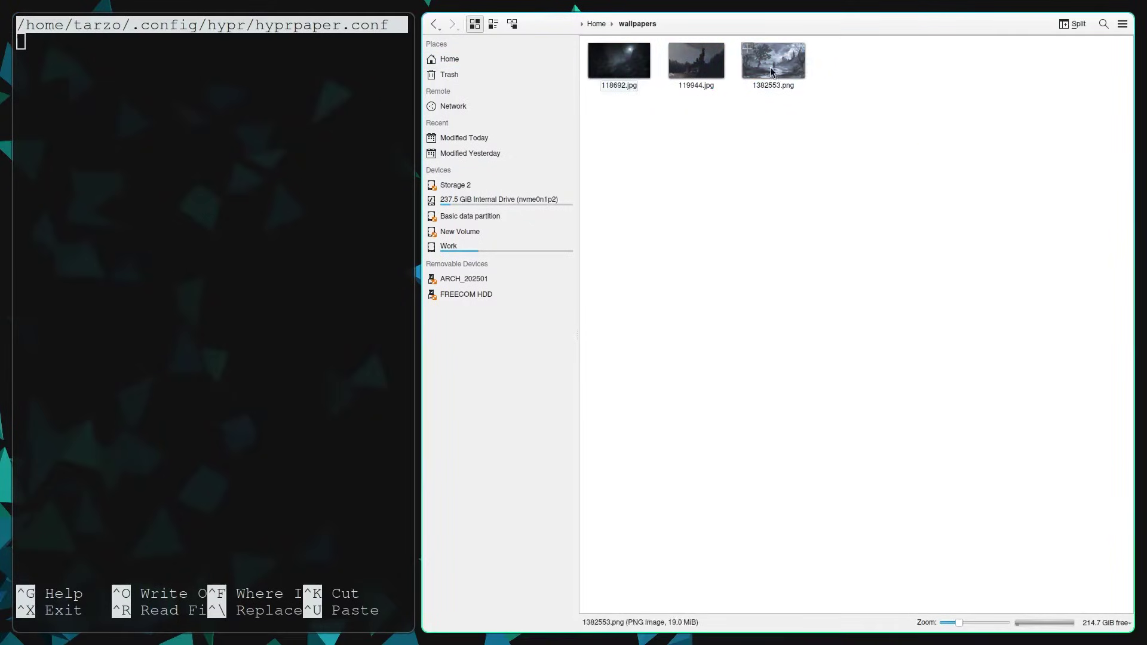
Paste the wiki's preload and wallpaper lines for ~/wallpapers/118692.jpg into hyprpaper.conf and save.
key("super+b")
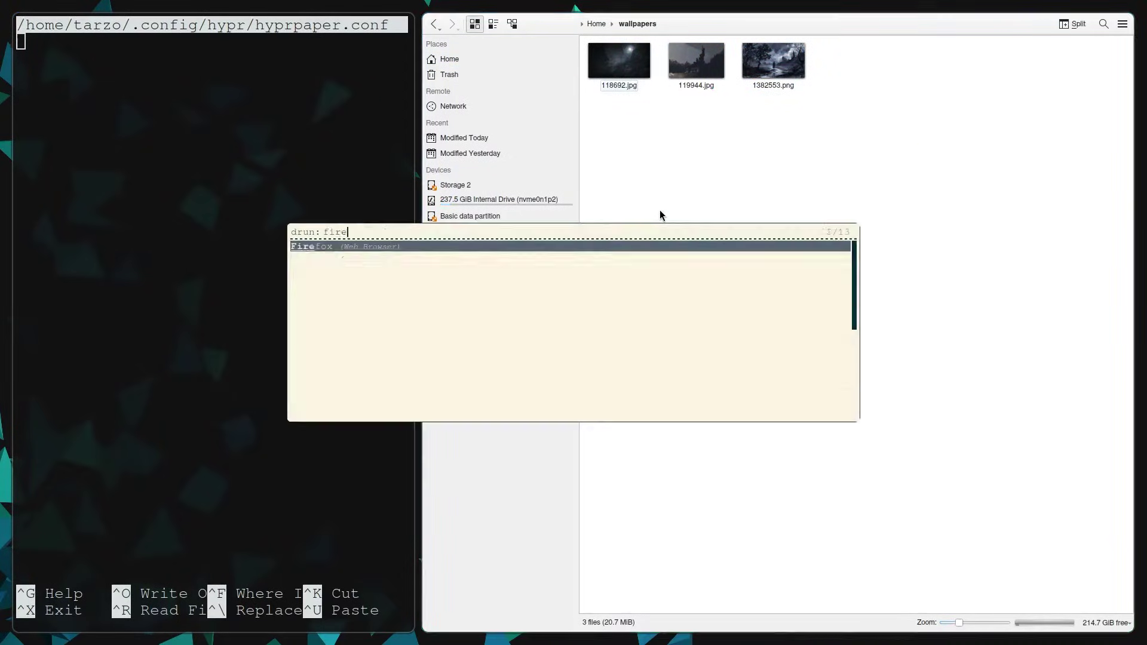
scroll(691, 146, "down", 5)
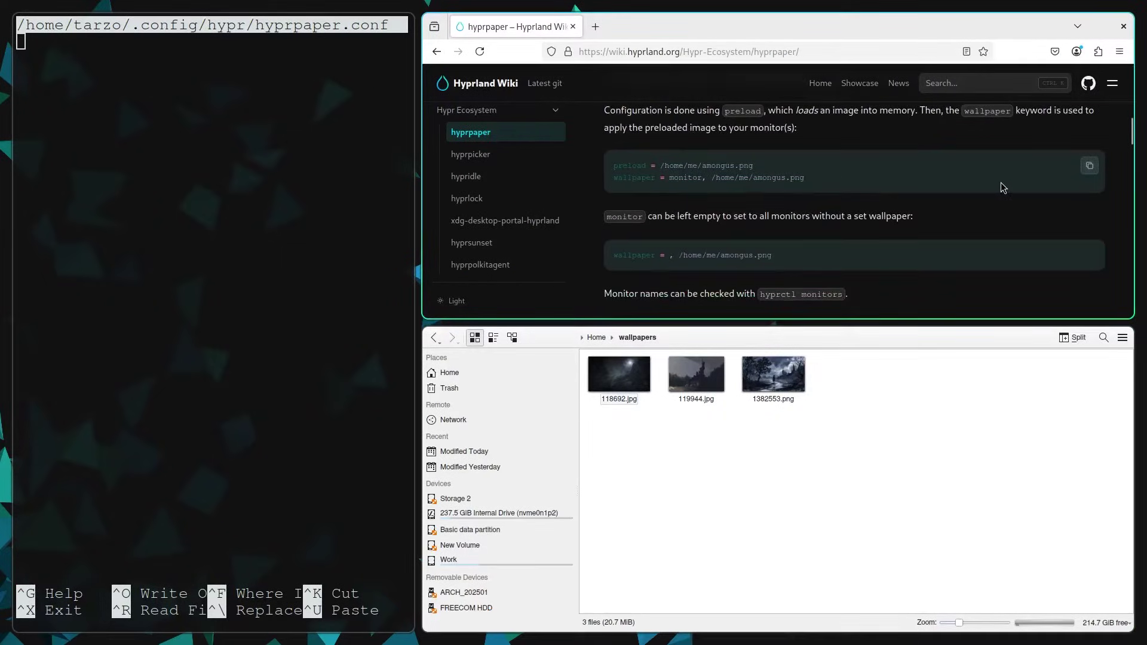
left_click(225, 156)
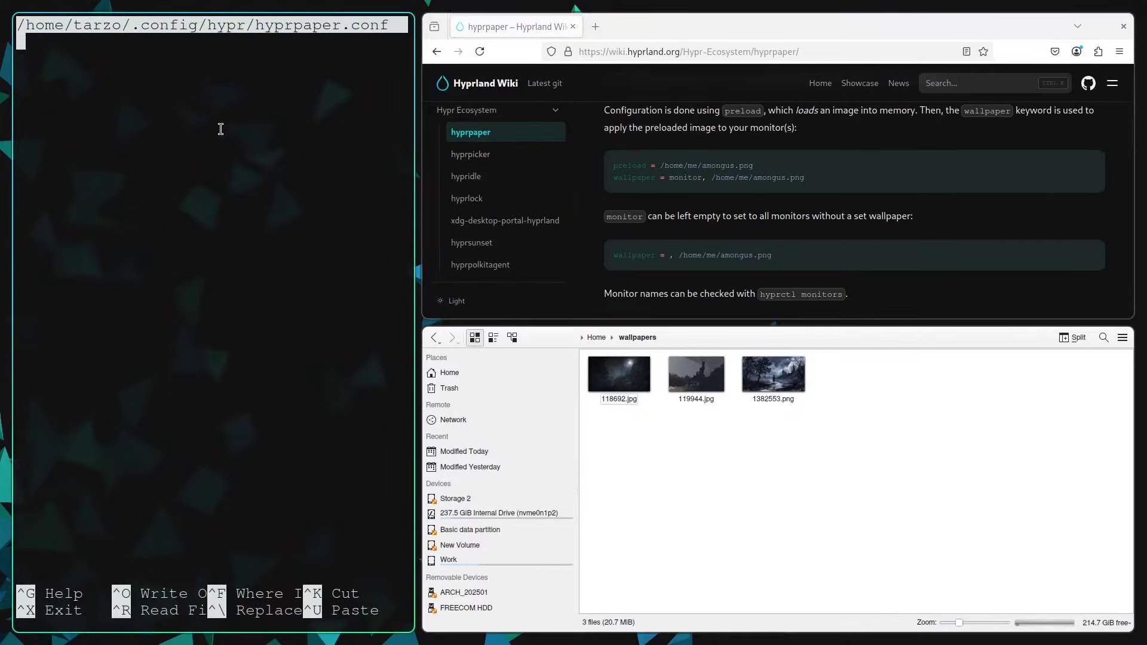
key("ctrl+shift+v")
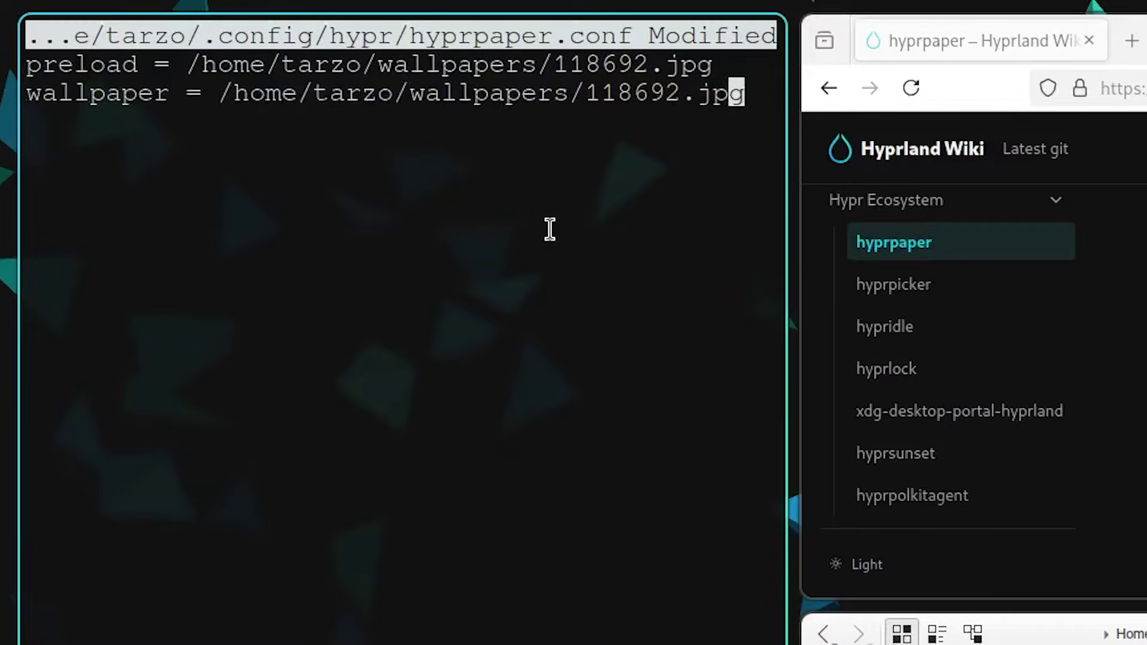
key("ctrl+s")
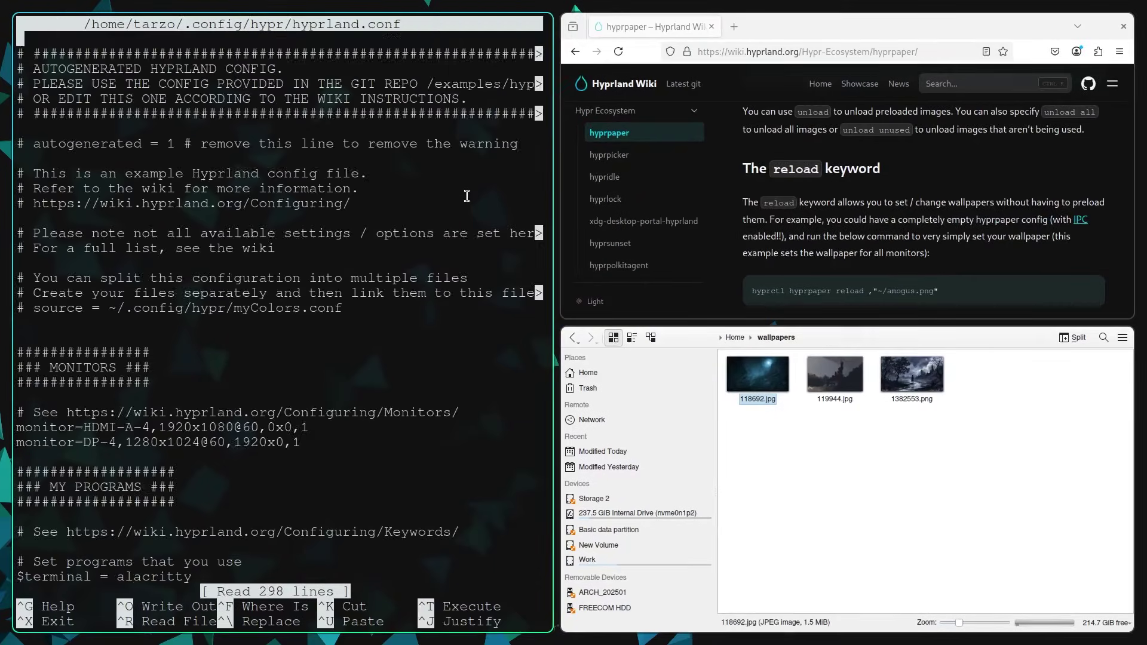
Type exec-once = hyprpaper on the blank line under hyprland.conf's autostart examples.
scroll(465, 195, "down", 10)
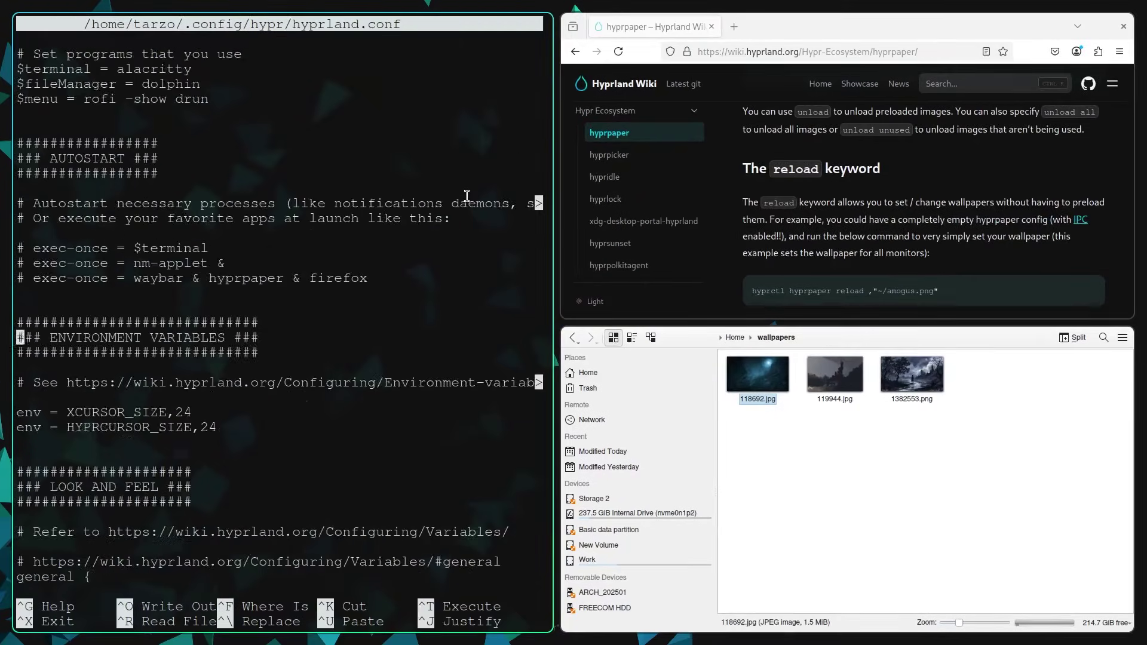
key("Up")
key("Up")
key("Up")
type("exec")
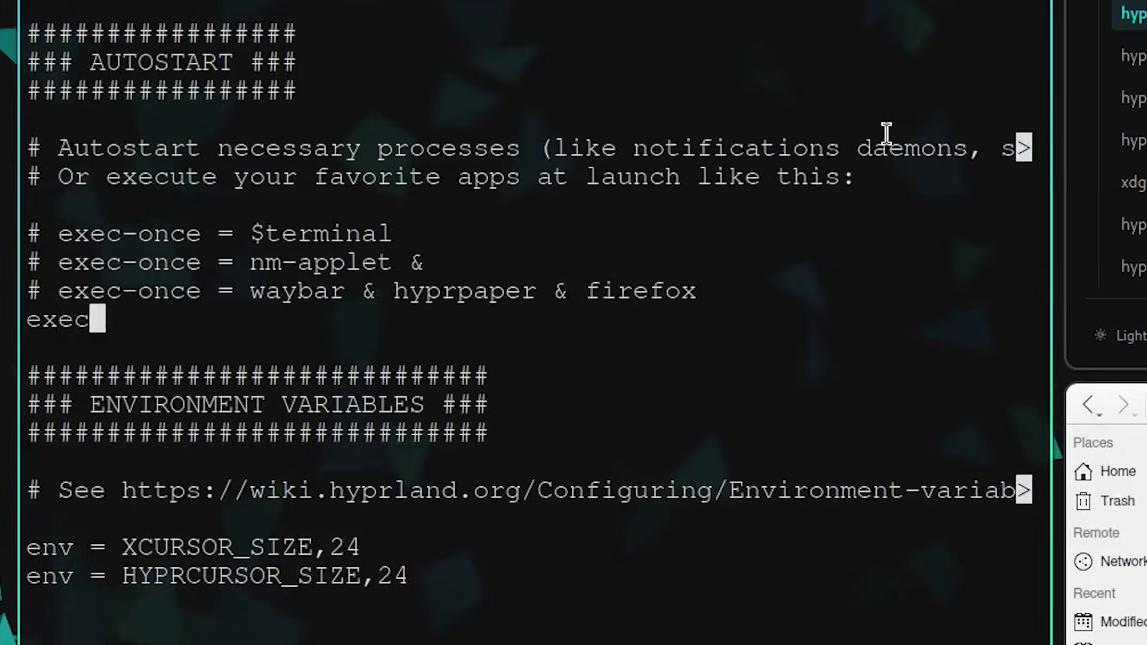
type("-once = hyprpaper")
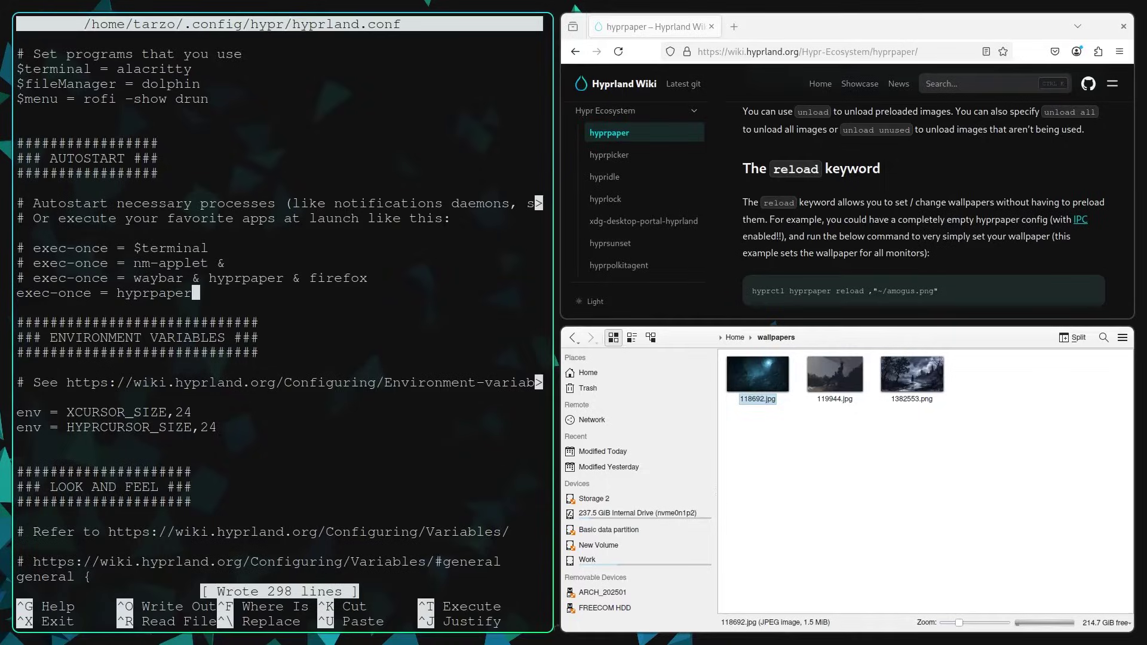
Leave hyprland.conf and run hyprctl reload so the hyprpaper wallpaper appears.
key("ctrl+x")
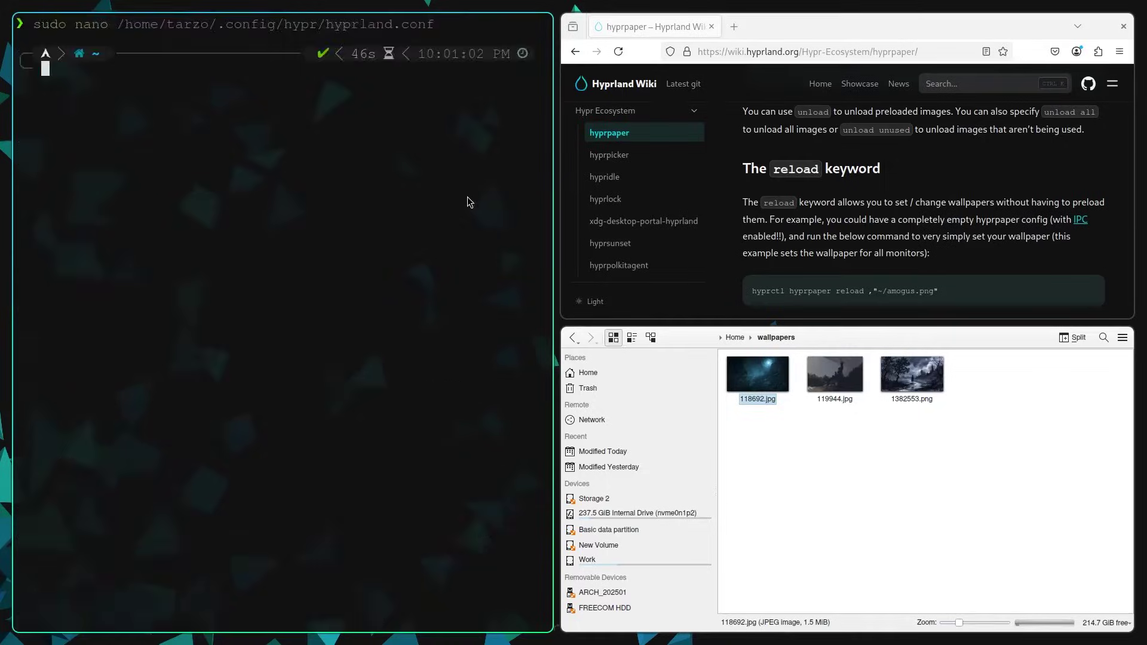
type("hyp")
key("Tab")
key("Right")
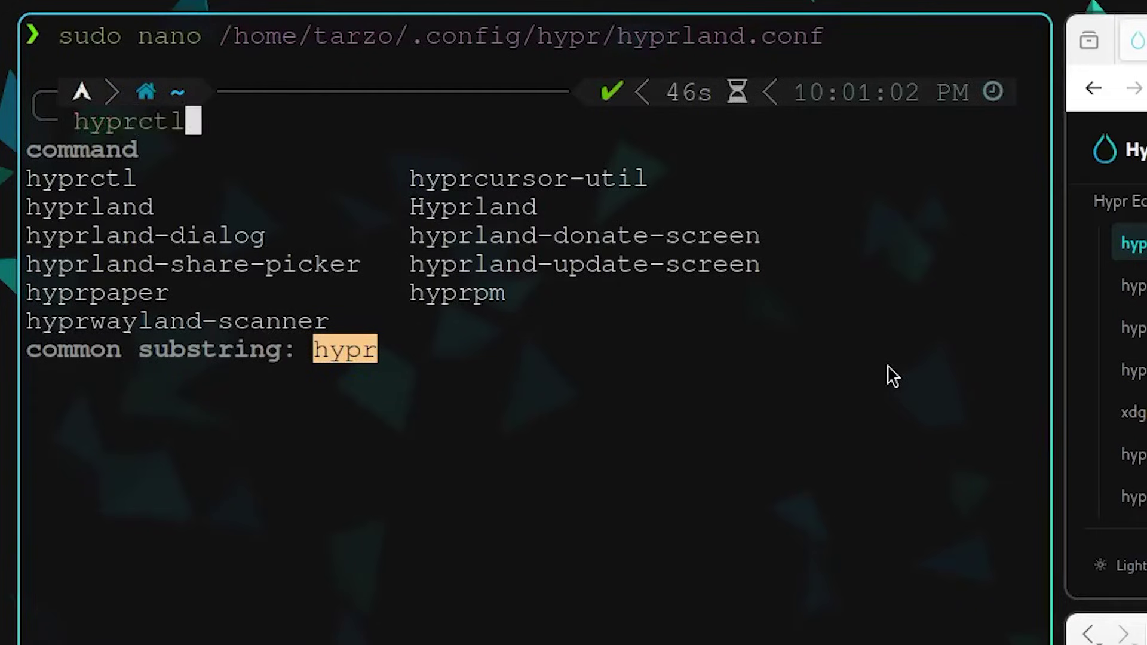
type("reload")
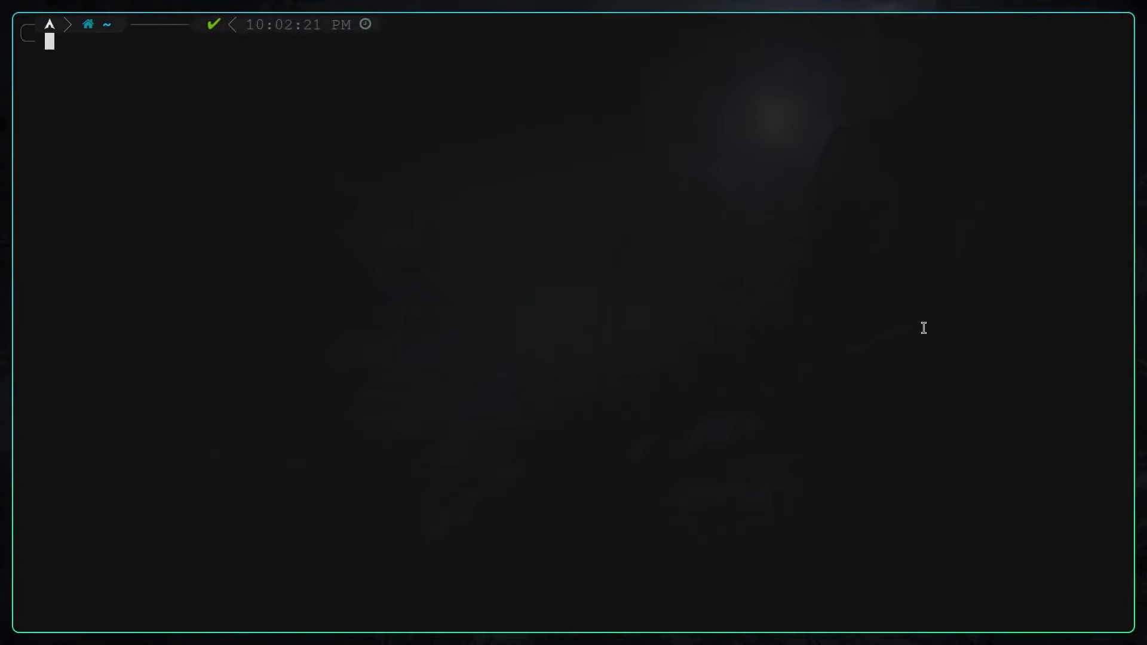
Run the setup commands, paste the 38-line cycling script into sequential_wallpaper.sh, and save it.
key("ctrl+shift+v")
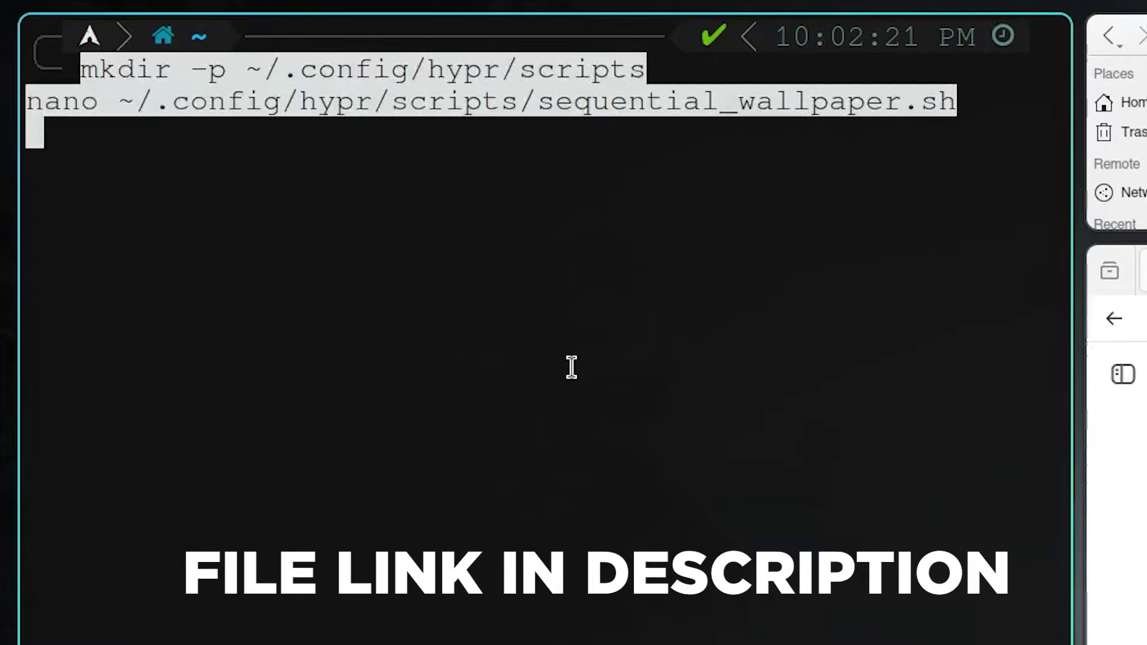
key("Return")
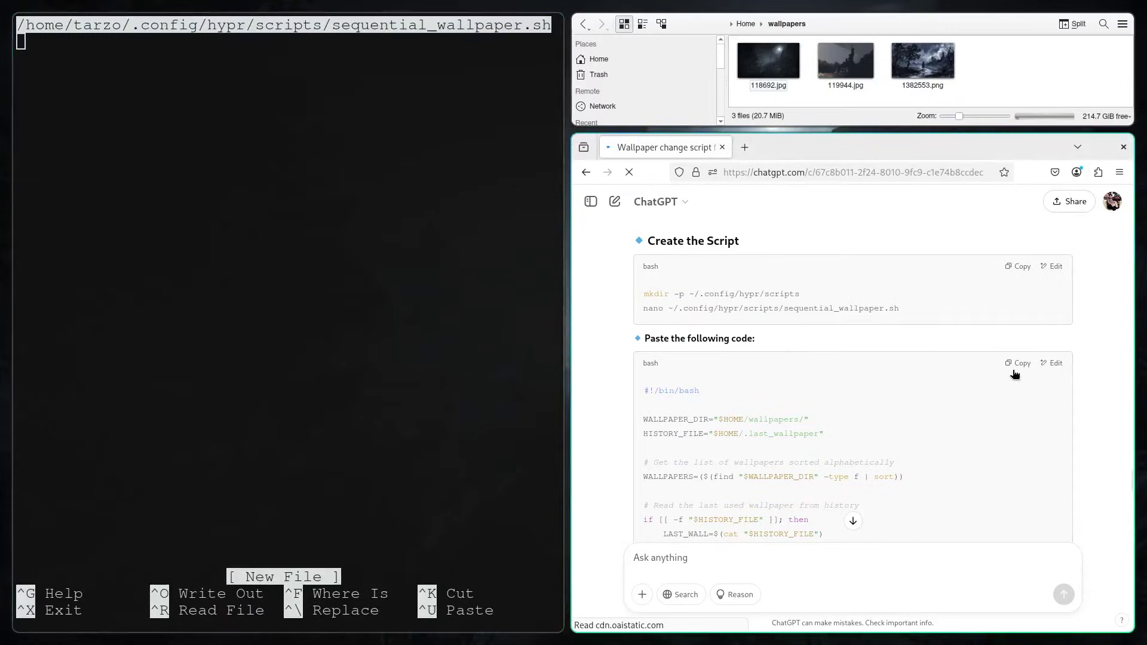
left_click(1016, 366)
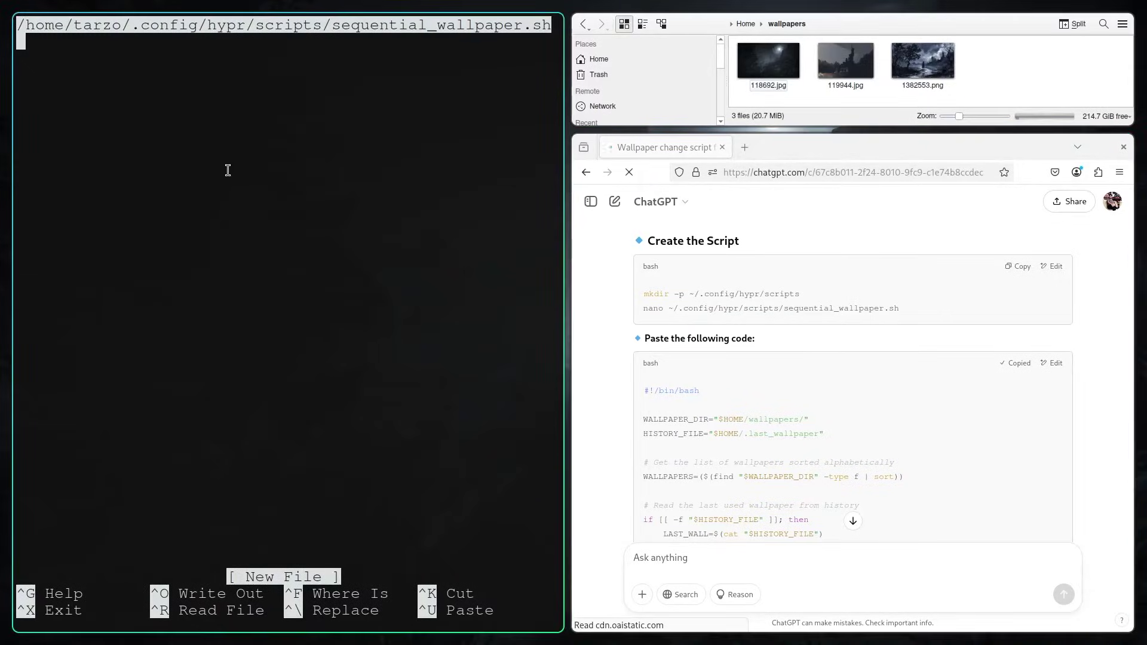
key("ctrl+shift+v")
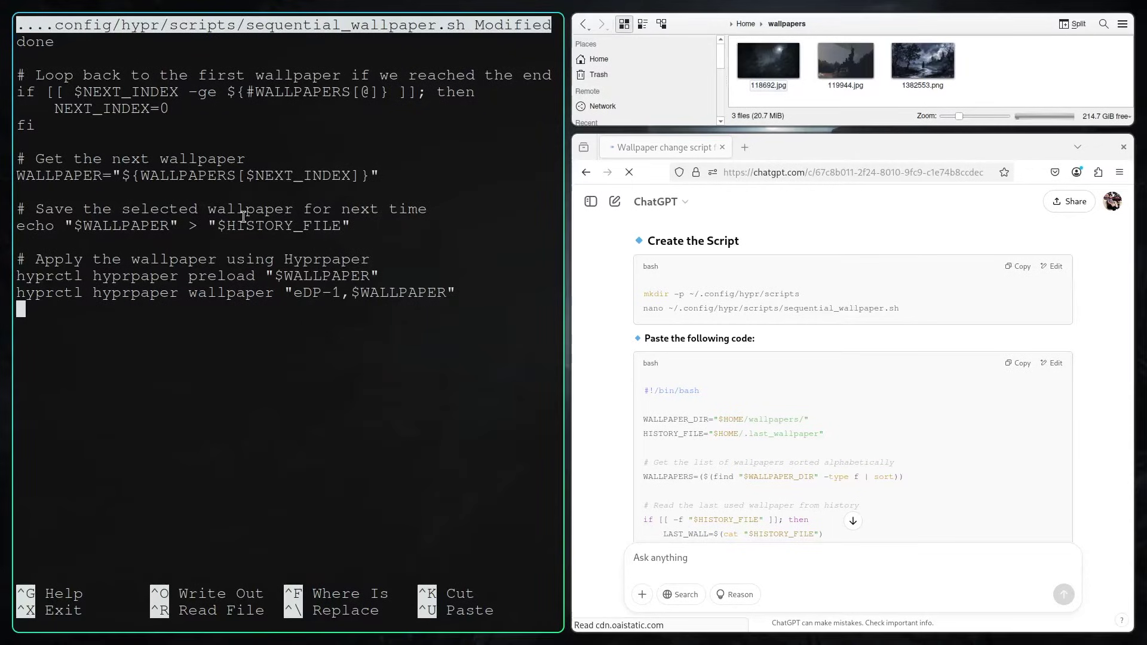
key("Up")
key("Up")
key("Up")
key("Up")
key("Up")
key("Up")
key("Up")
key("Up")
key("Up")
key("Up")
key("Up")
key("Up")
key("Up")
key("Up")
key("Up")
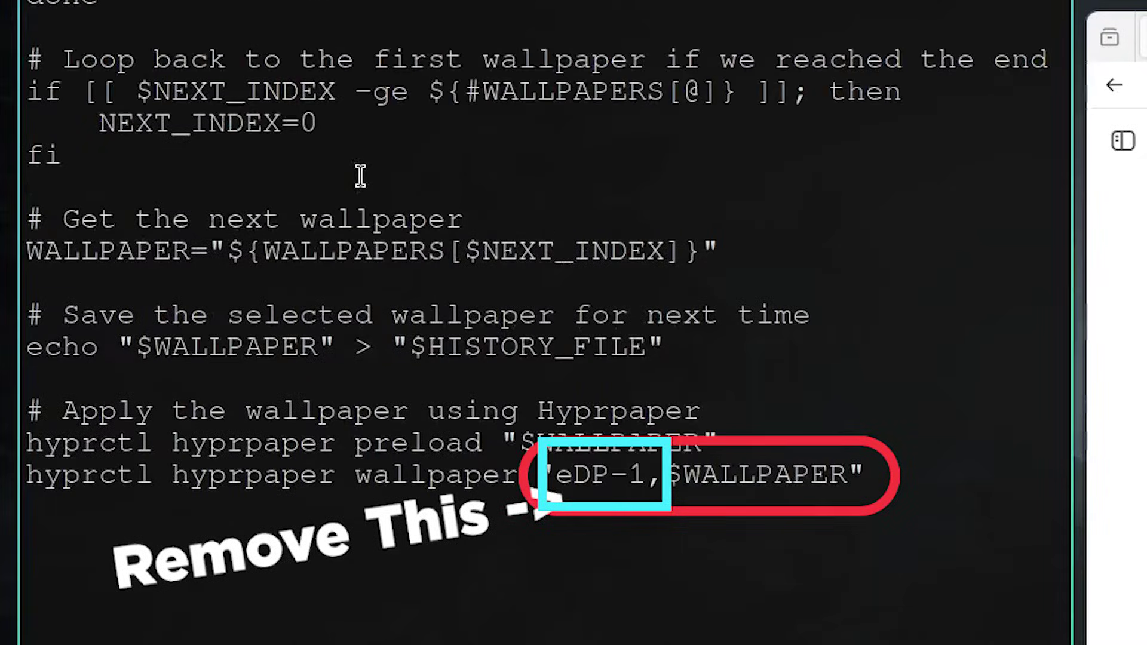
key("Up")
key("Up")
key("Up")
key("Up")
key("Up")
key("Up")
key("Up")
key("Up")
key("Up")
key("Up")
key("Up")
key("Up")
key("Up")
key("Up")
key("Up")
key("Up")
key("Up")
key("Up")
key("Up")
key("Up")
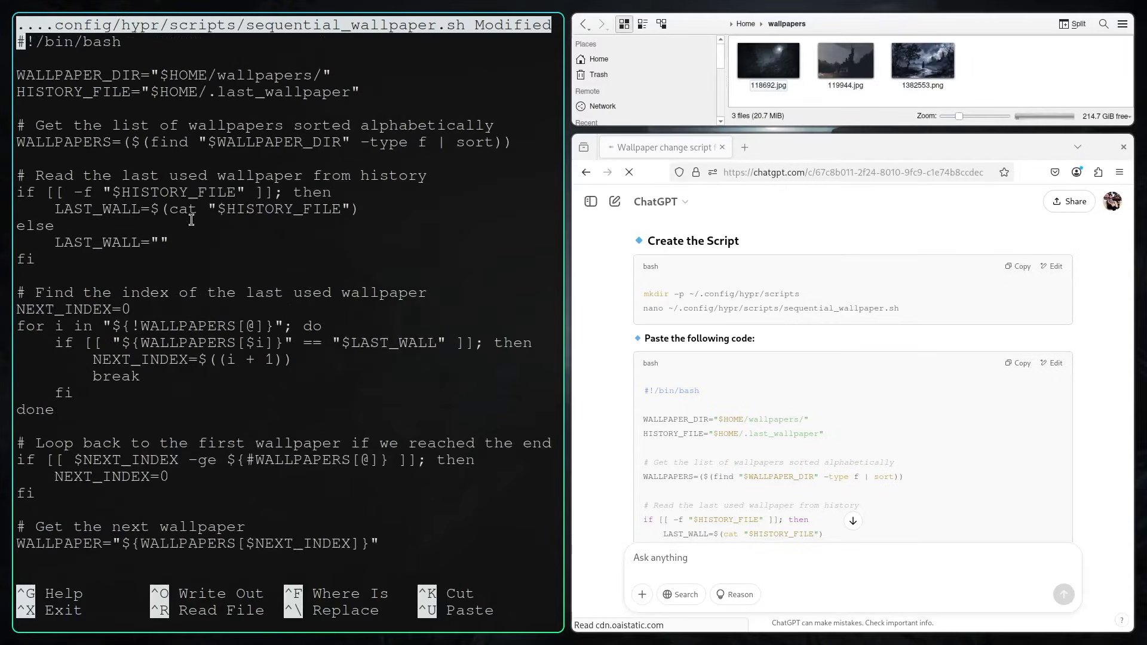
key("ctrl+o")
key("Return")
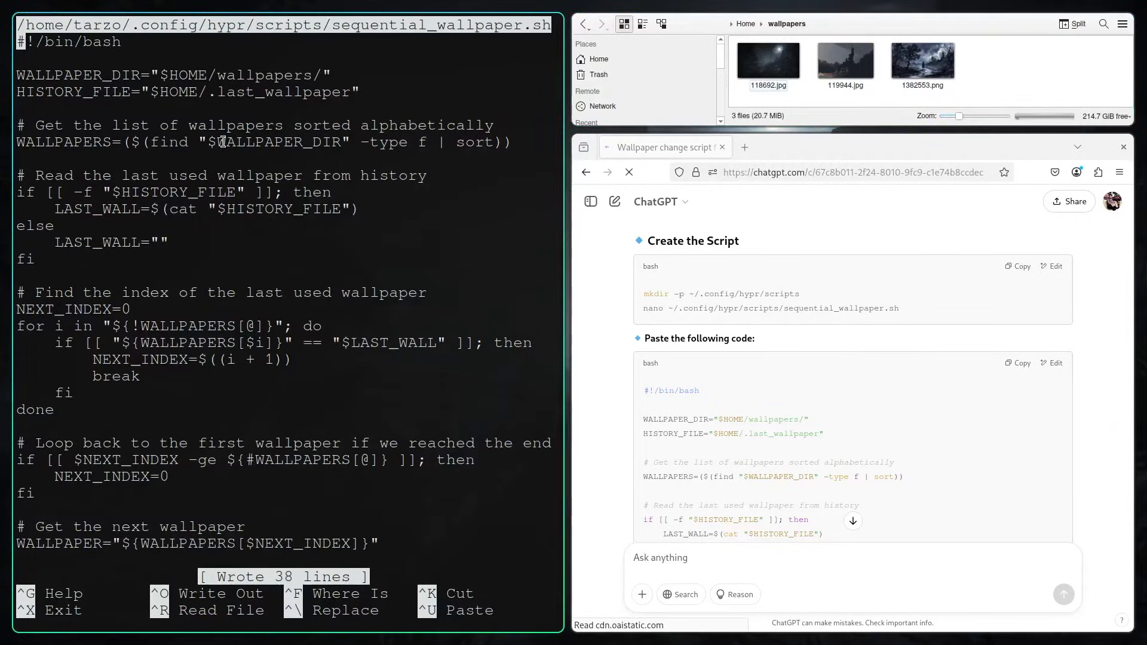
Make ~/.config/hypr/scripts/sequential_wallpaper.sh executable with chmod +x, then recall its path.
key("ctrl+x")
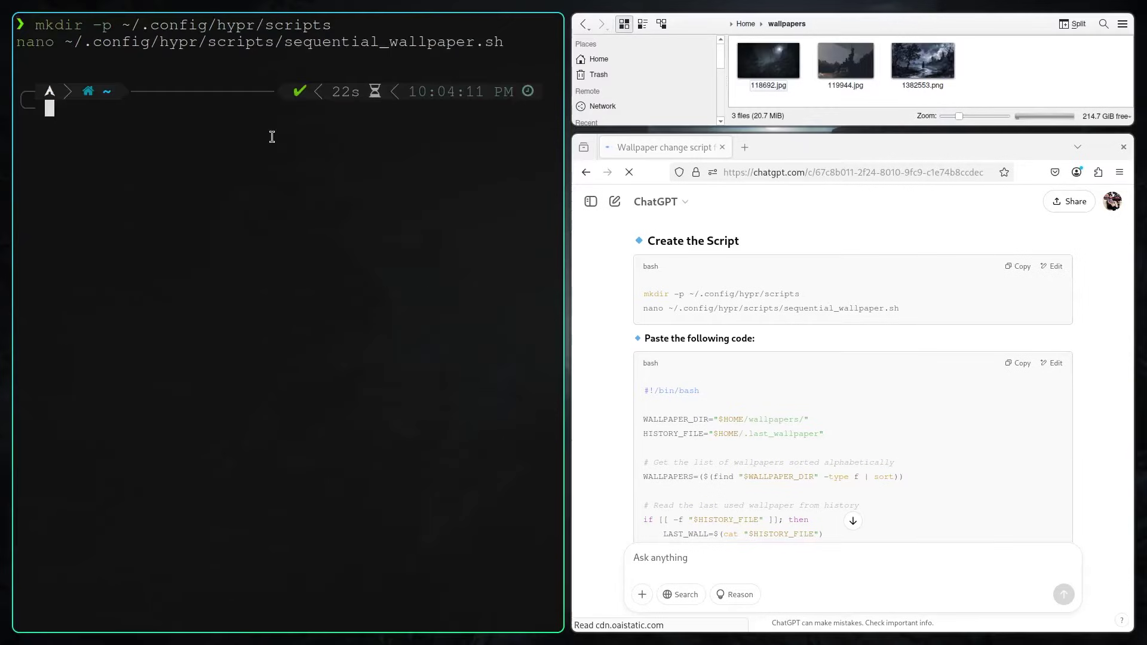
key("alt+period")
key("Home")
type("chmod")
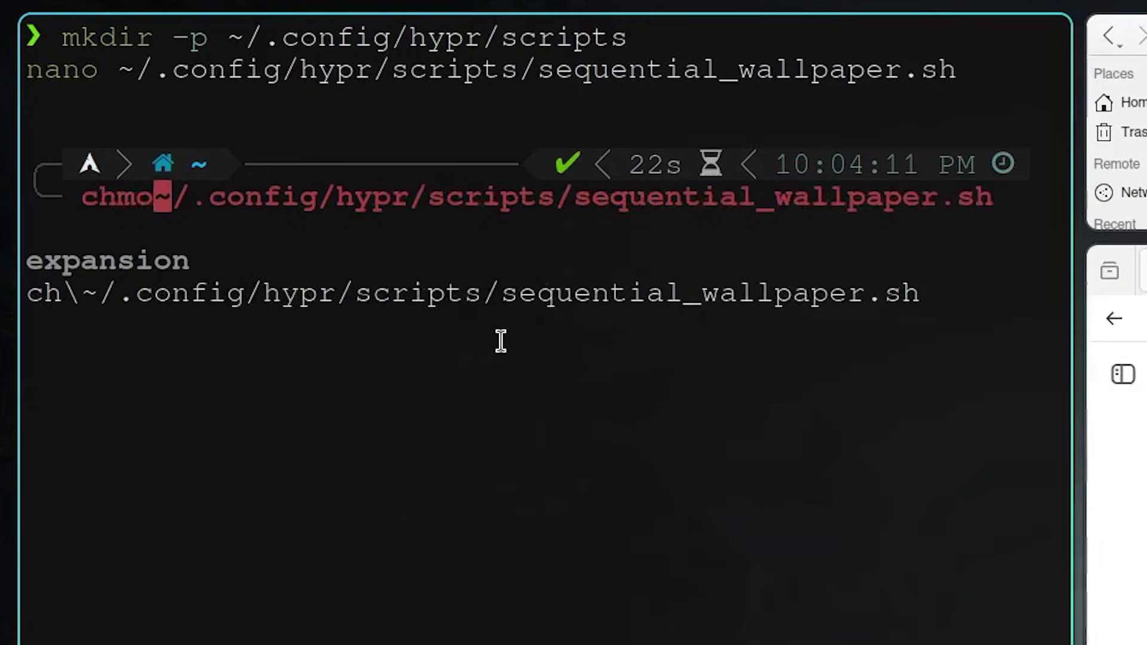
type(" +x")
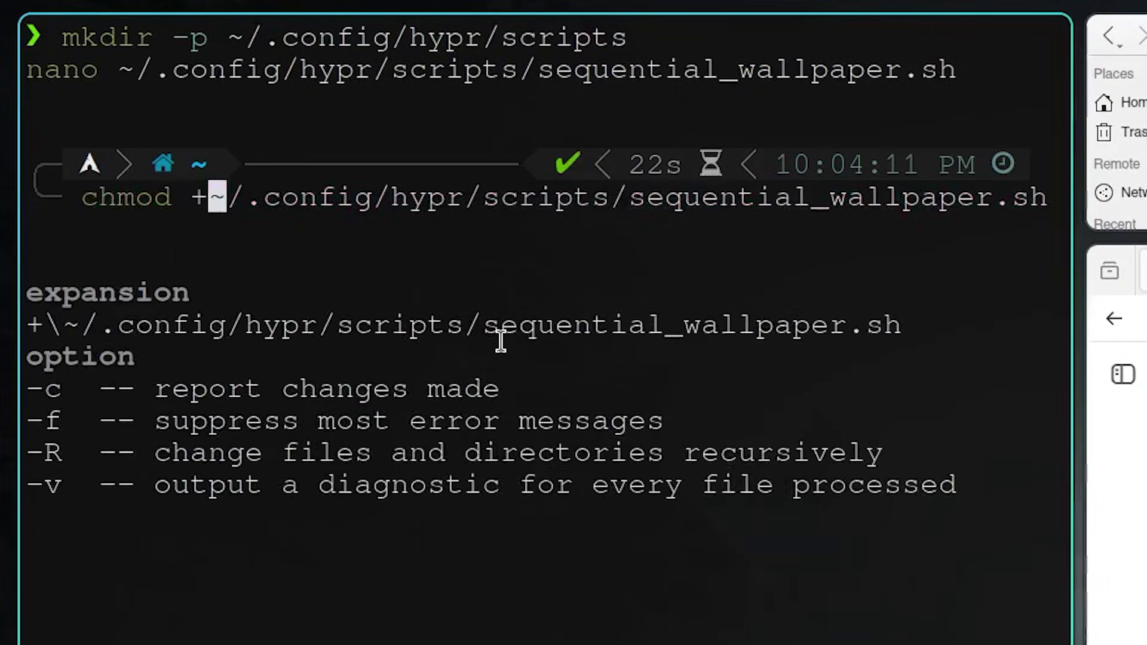
key("Return")
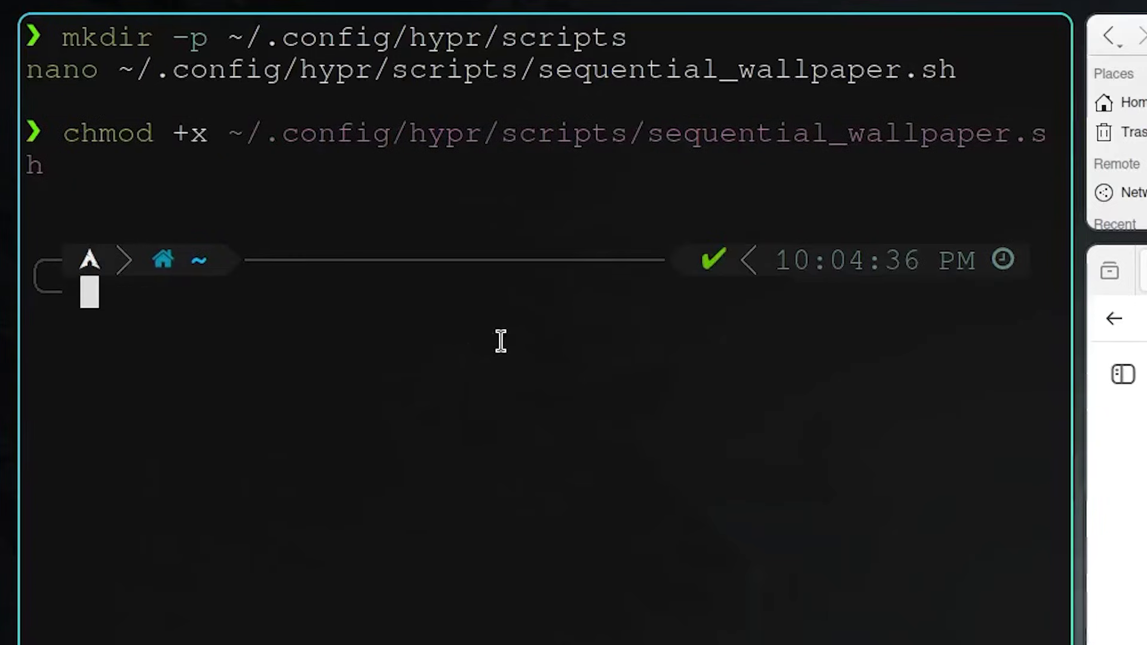
key("ctrl+shift+v")
key("Tab")
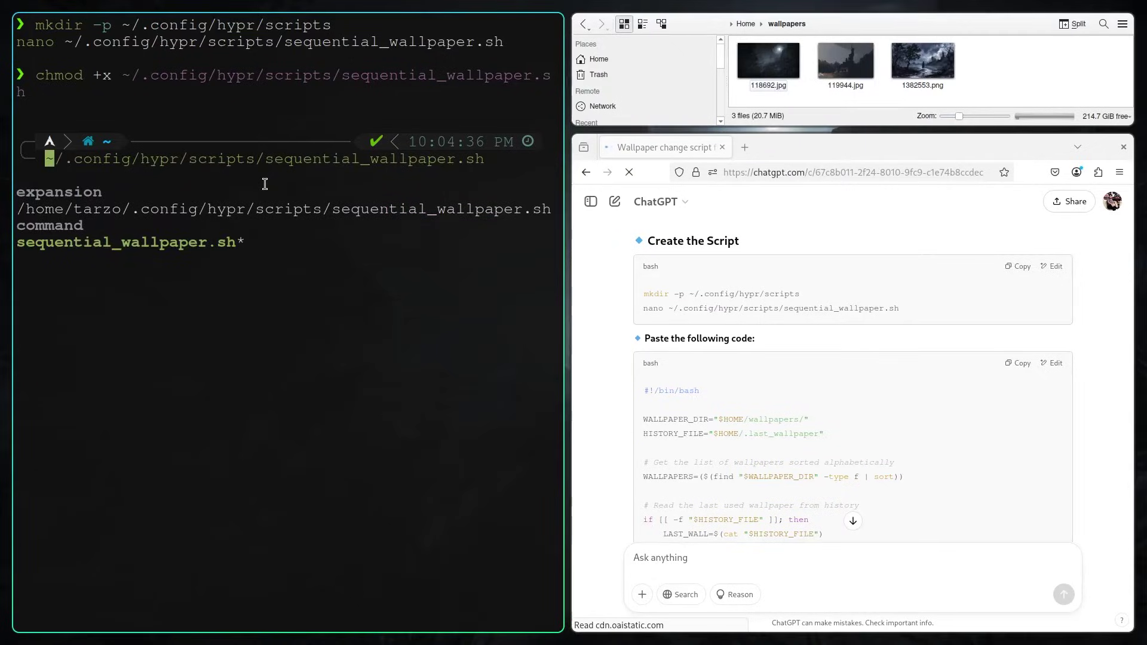
Run sequential_wallpaper.sh twice to test it, each run printing ok.
key("Return")
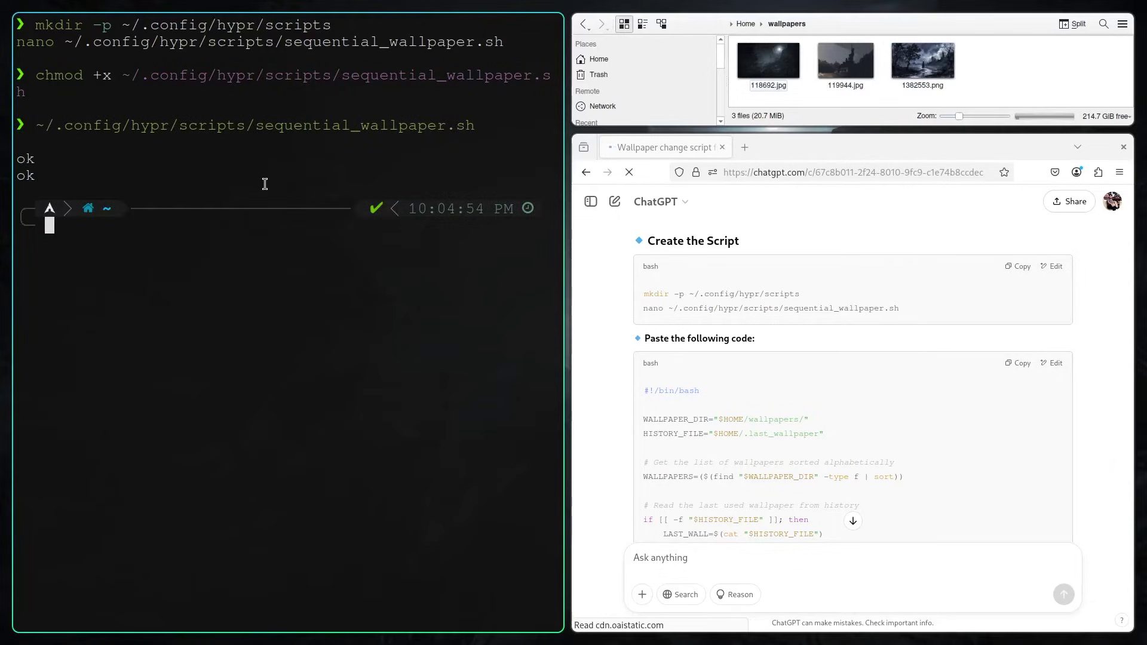
key("Up")
key("Return")
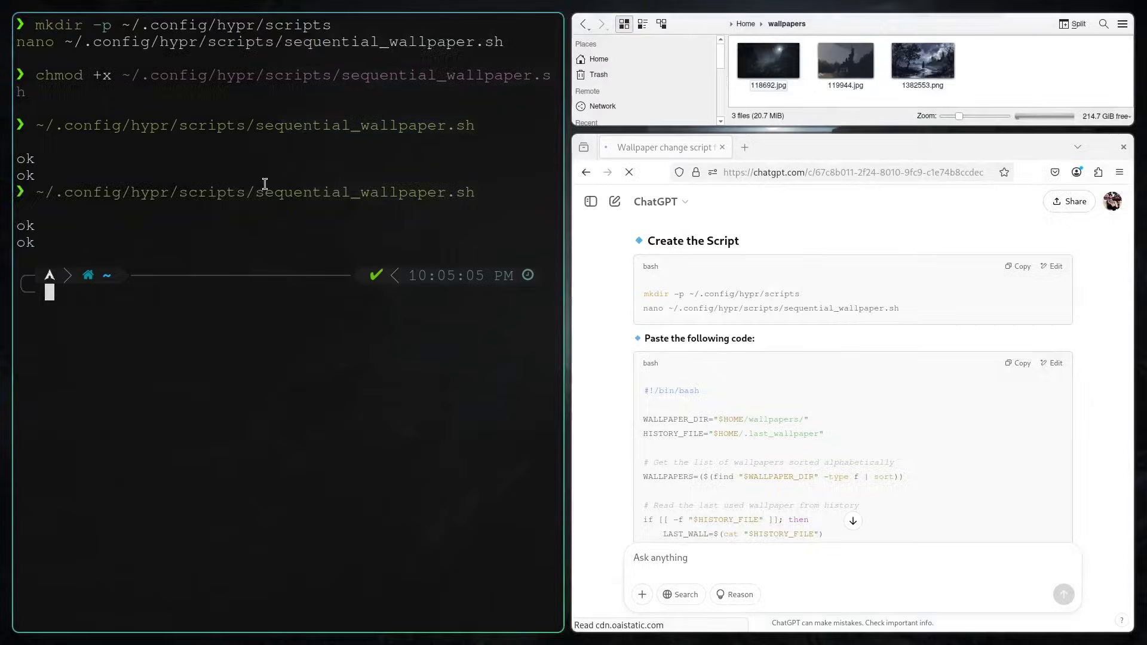
scroll(741, 289, "down", 3)
scroll(781, 459, "down", 10)
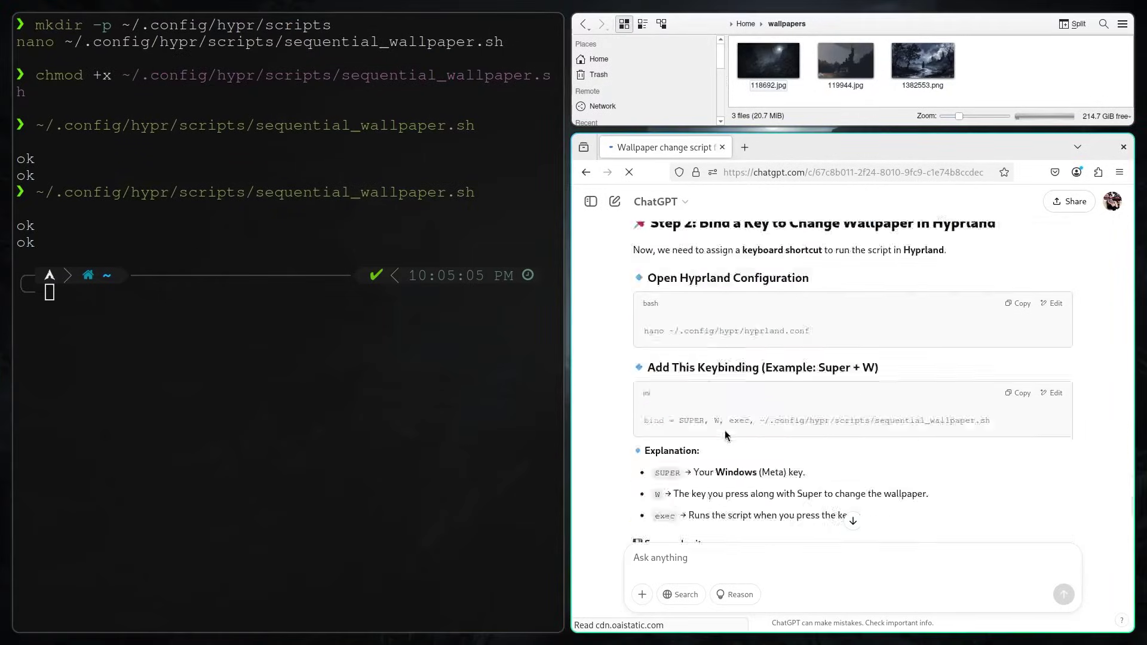
scroll(858, 514, "up", 15)
Reopen the script from shell history, test-run it, and edit its interpreter line.
key("ctrl+r")
key("Return")
key("ctrl+x")
key("Return")
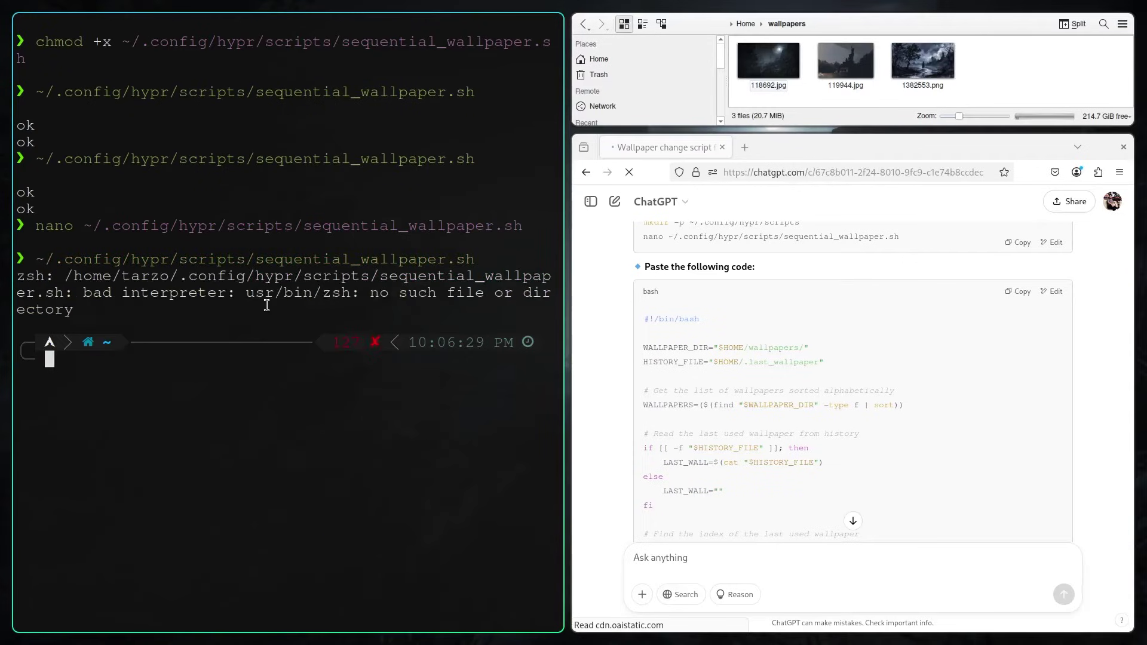
key("Up")
key("Up")
key("Return")
key("Right")
key("Right")
key("Delete")
key("Delete")
key("Delete")
key("Delete")
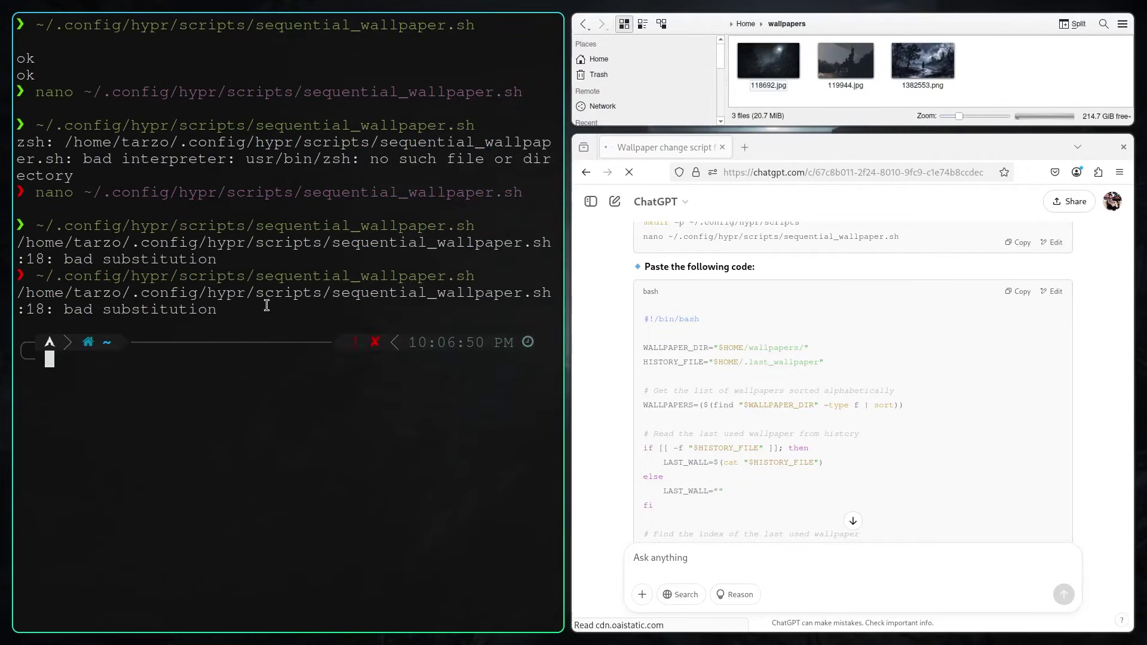
key("Up")
key("Up")
key("Return")
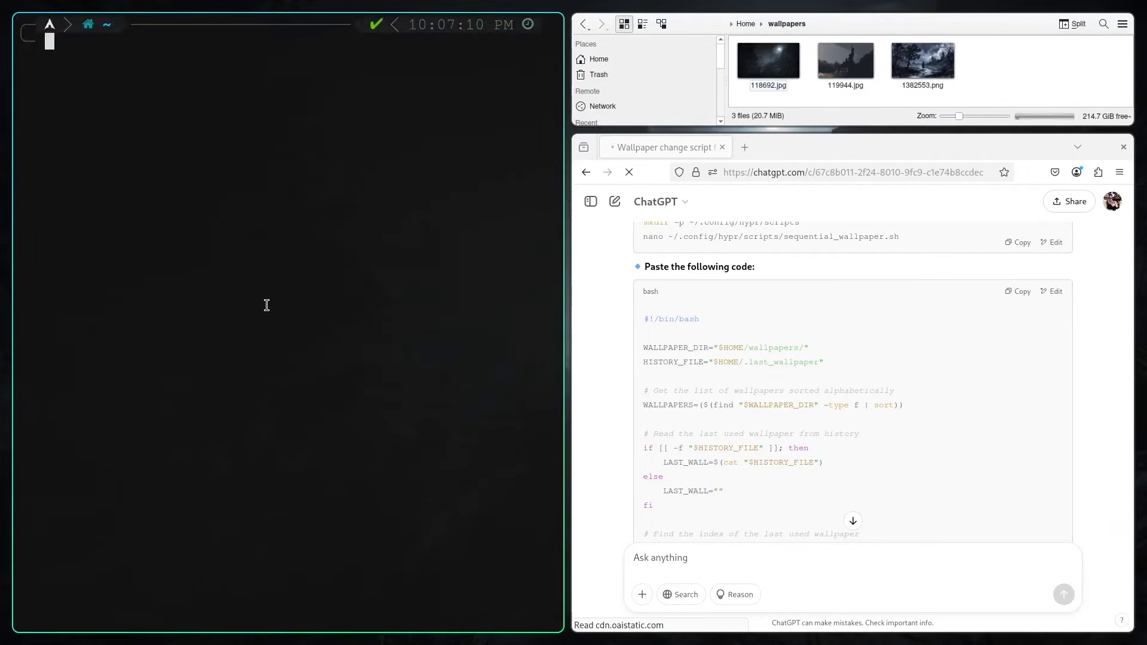
Delete eDP-1 from the script's final hyprctl wallpaper line, save, and exit nano.
key("ctrl+r")
key("Up")
key("Return")
key("Down")
key("Down")
key("Right")
key("Right")
key("Right")
key("Right")
key("Right")
key("Right")
key("Right")
key("Right")
key("Right")
key("Right")
key("Right")
key("Right")
key("Right")
key("Right")
key("Right")
key("Right")
key("Right")
key("Right")
key("Right")
key("Right")
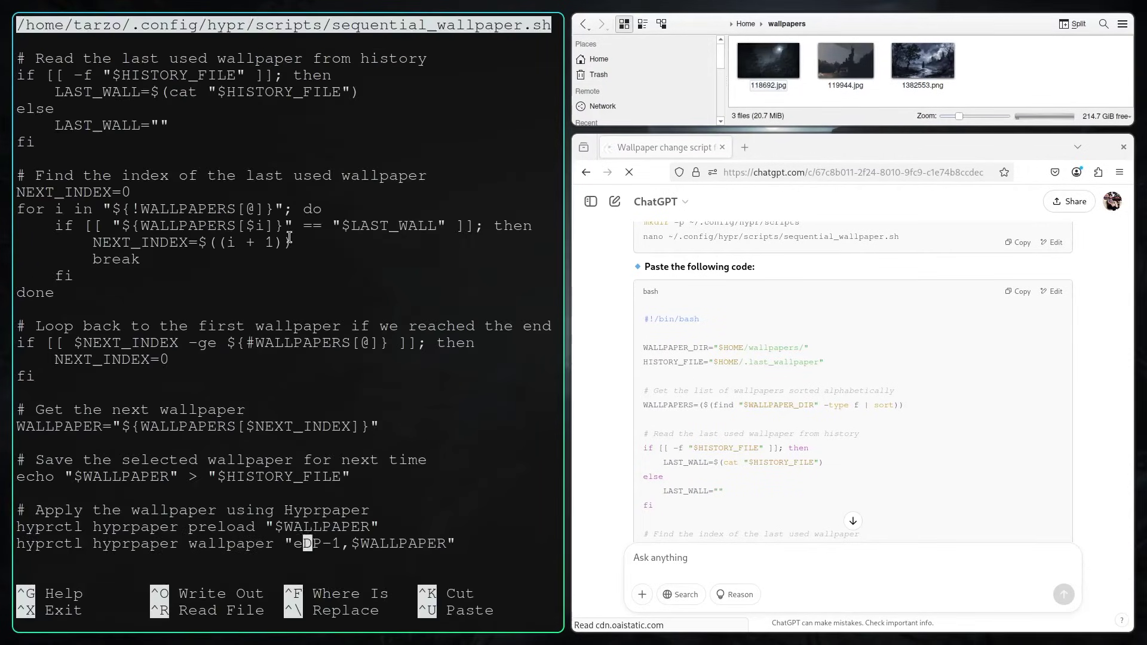
key("Delete")
key("Delete")
key("Delete")
key("Delete")
key("Delete")
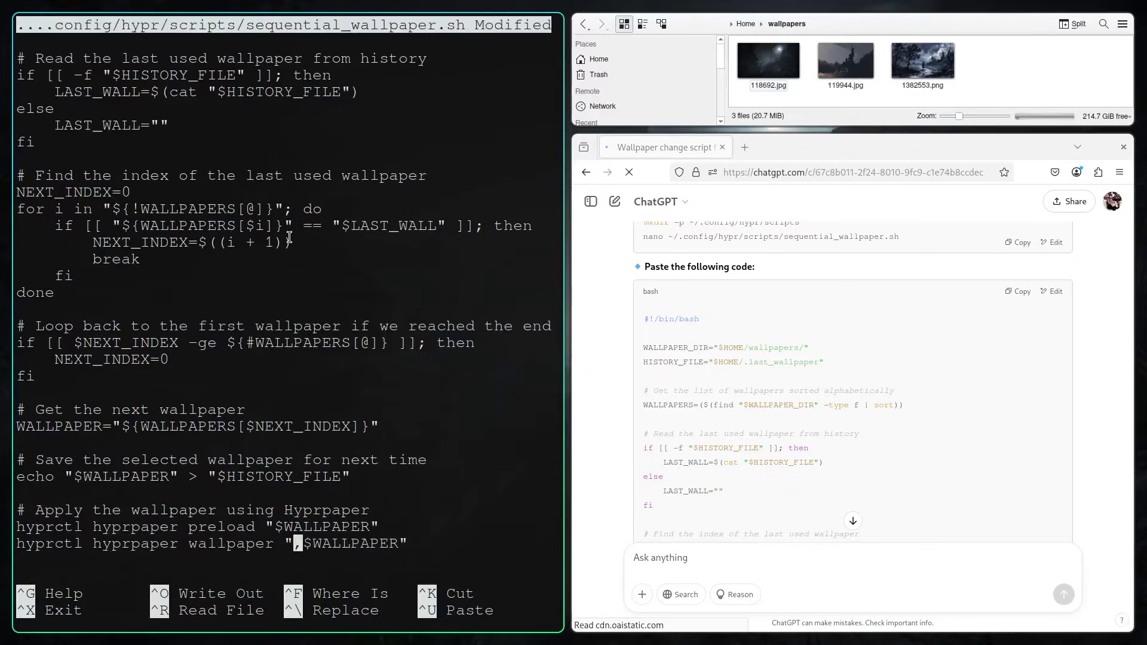
key("ctrl+o")
key("Return")
key("ctrl+x")
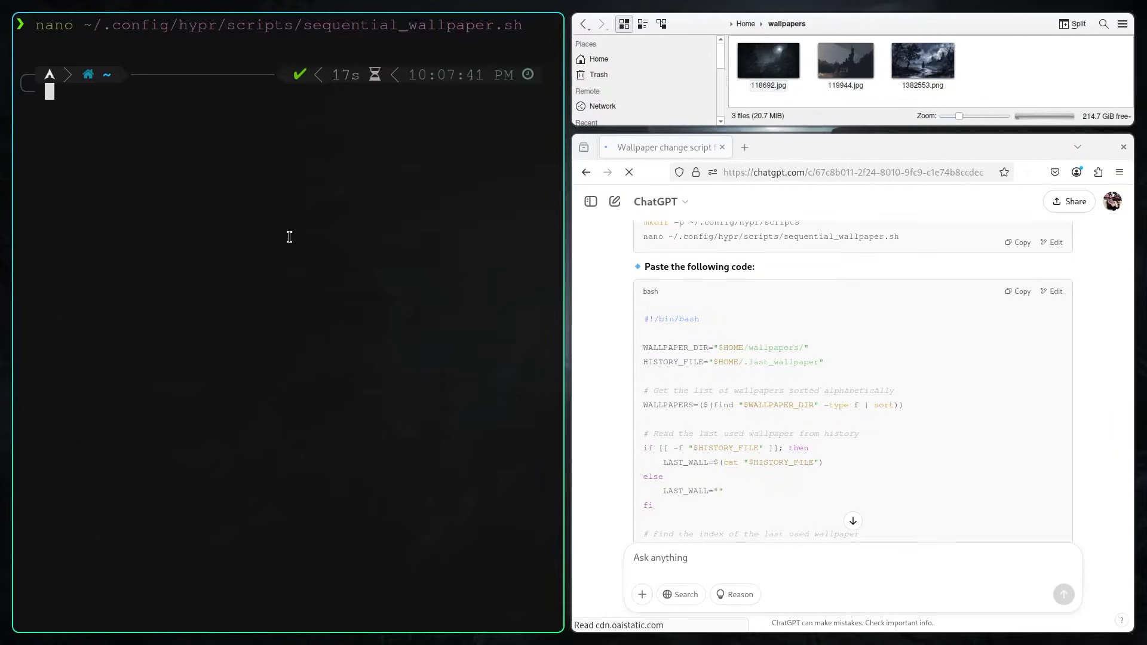
Recall the script from history, drop the trailing semicolon, run it, and view the new wallpaper.
key("Up")
key("Up")
key("Up")
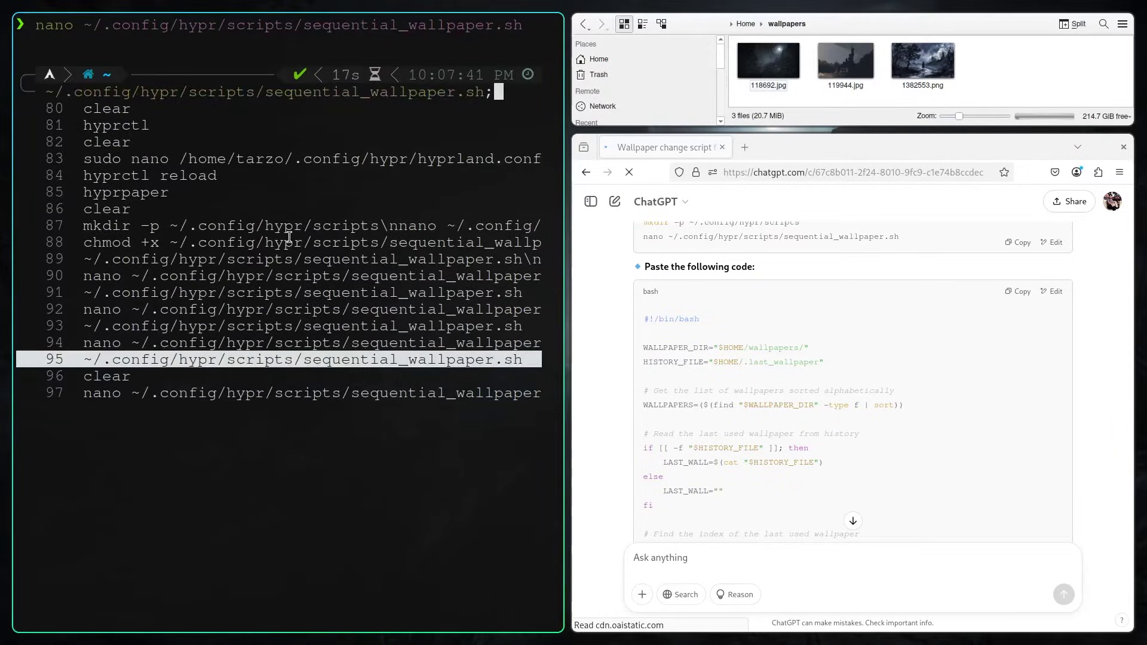
key("Return")
key("BackSpace")
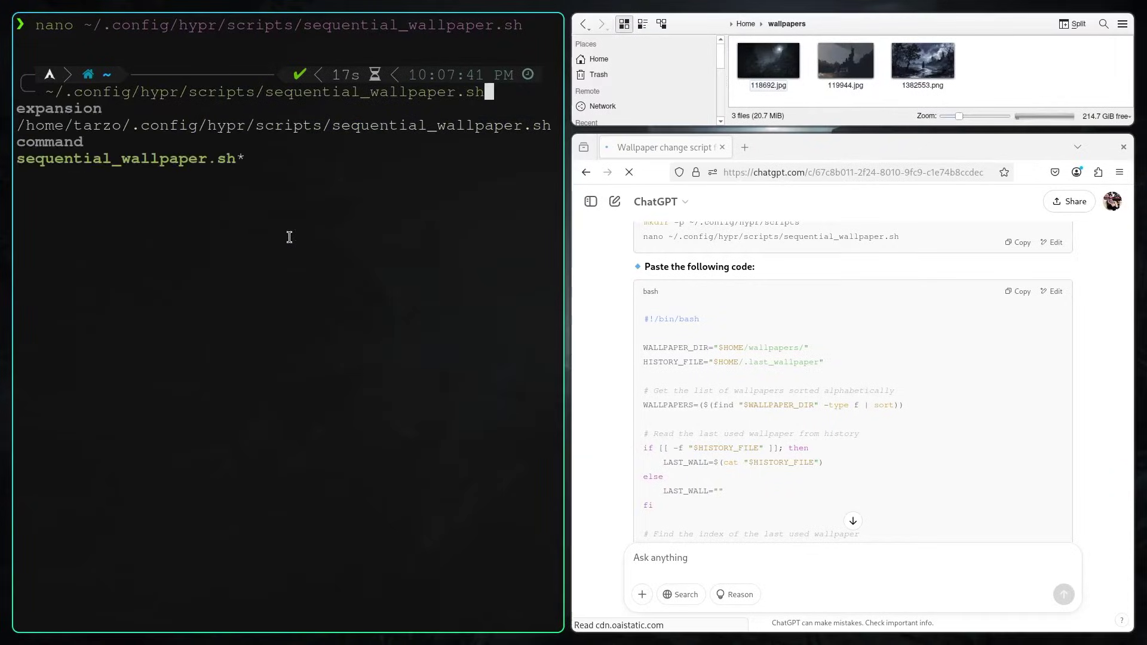
key("Return")
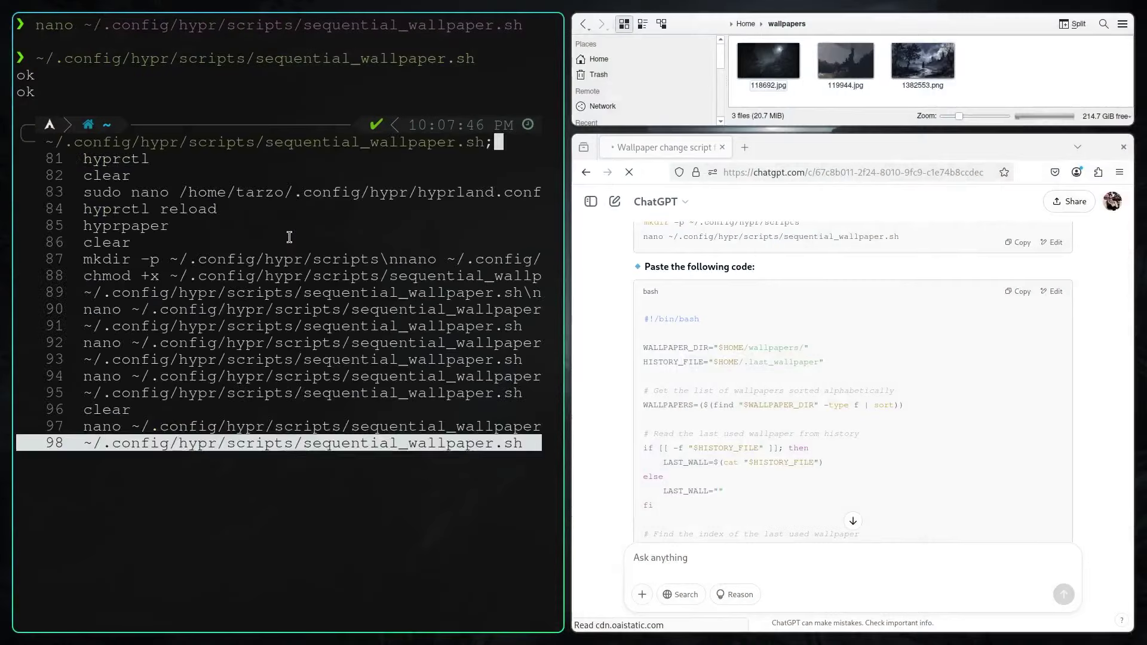
key("Return")
key("Return")
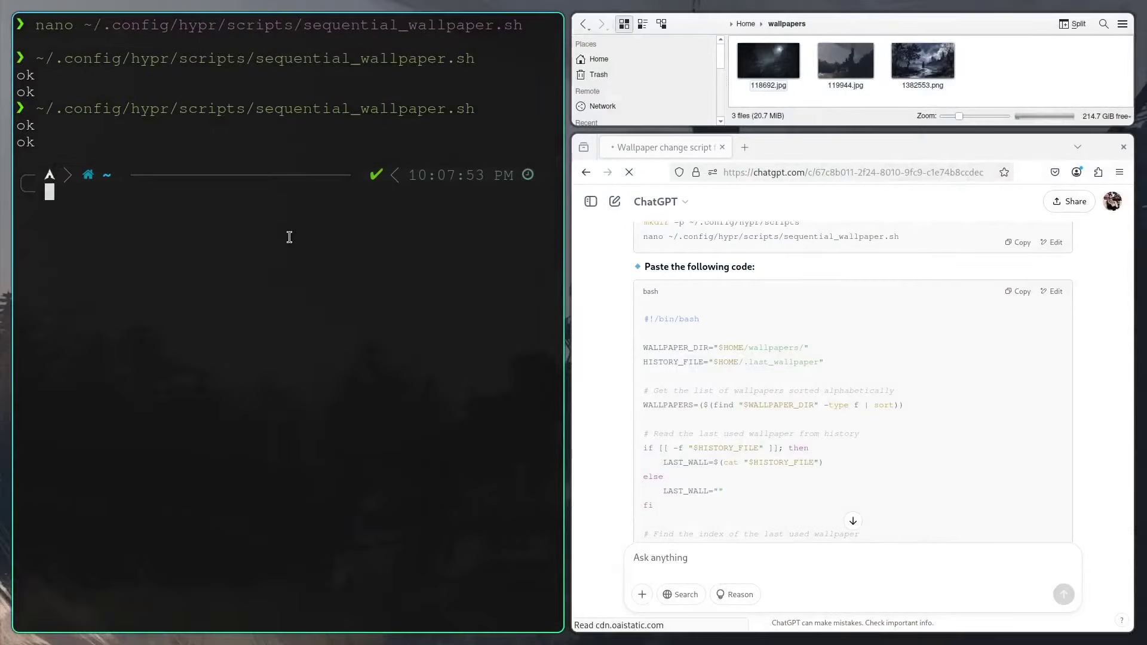
key("super+2")
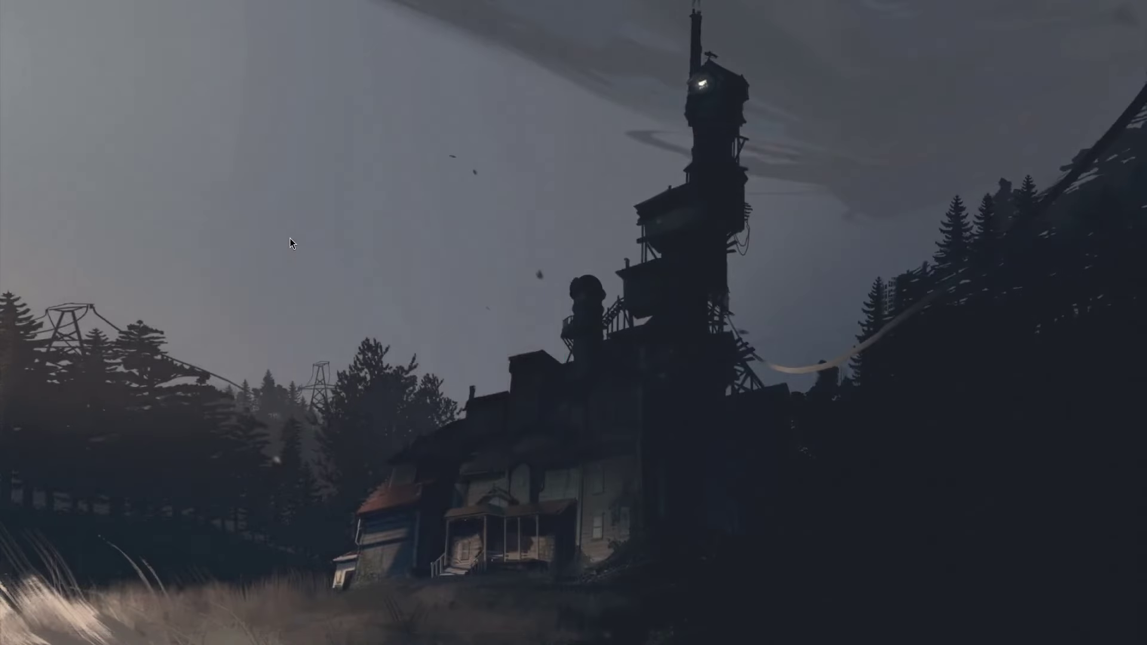
key("super+1")
Rerun the wallpaper script via Ctrl+R history search, then clear the terminal.
key("ctrl+r")
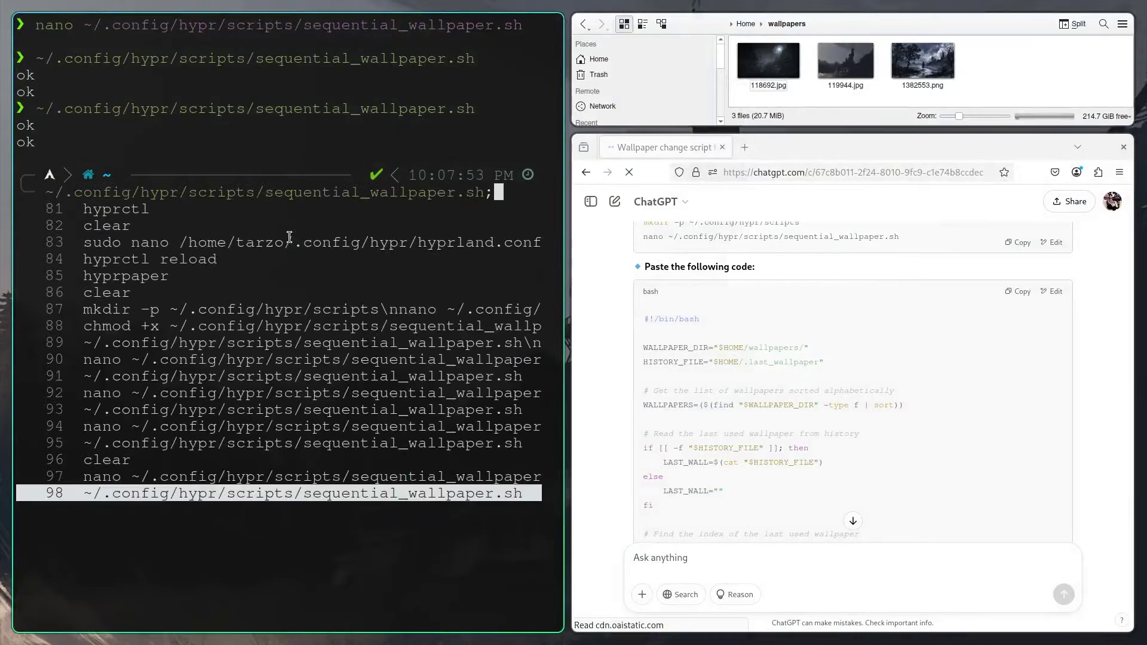
key("Return")
key("Return")
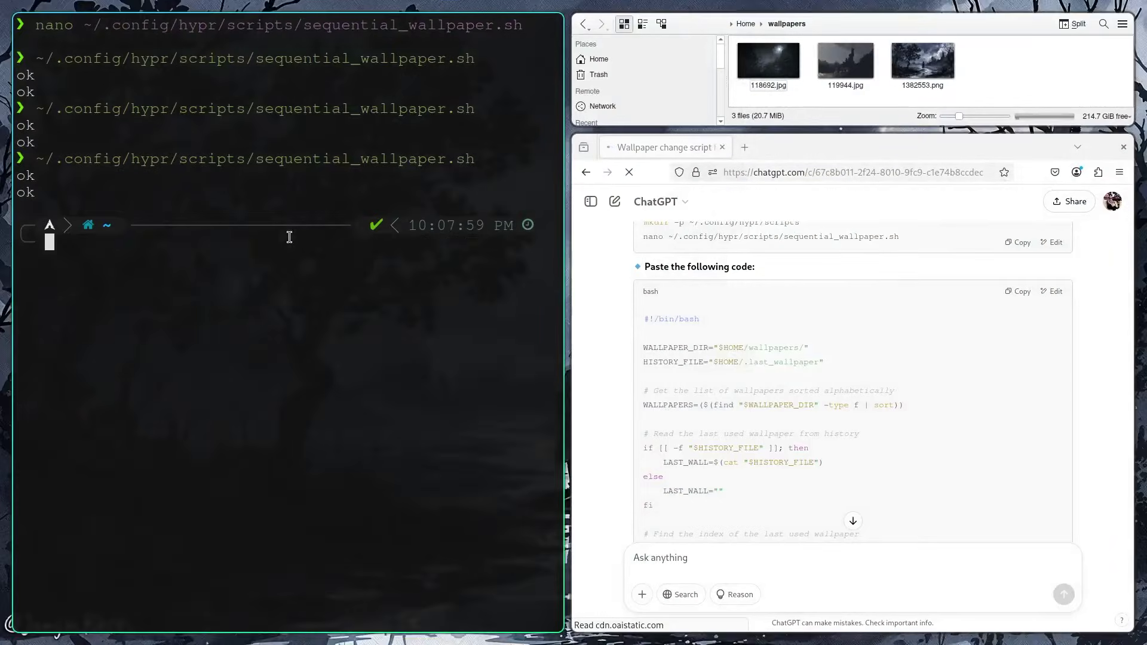
key("ctrl+r")
key("Return")
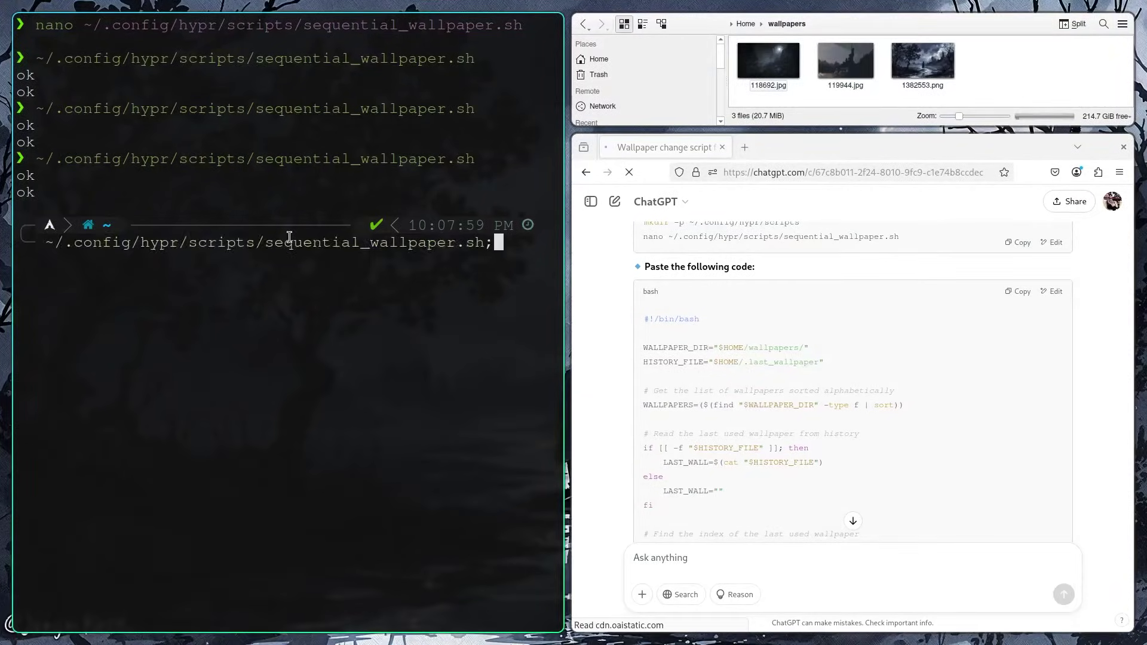
key("Return")
key("ctrl+l")
scroll(733, 355, "down", 10)
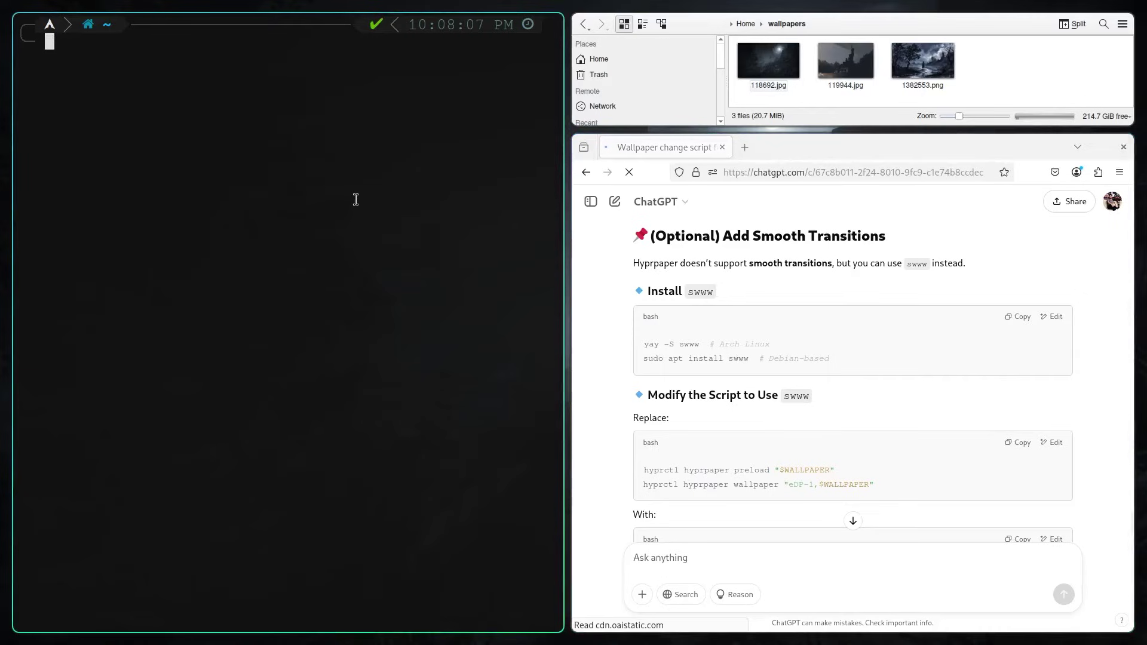
Install swww 0.9.5-2 with yay -S swww, clear, and recall the nano command for the script.
type("yay")
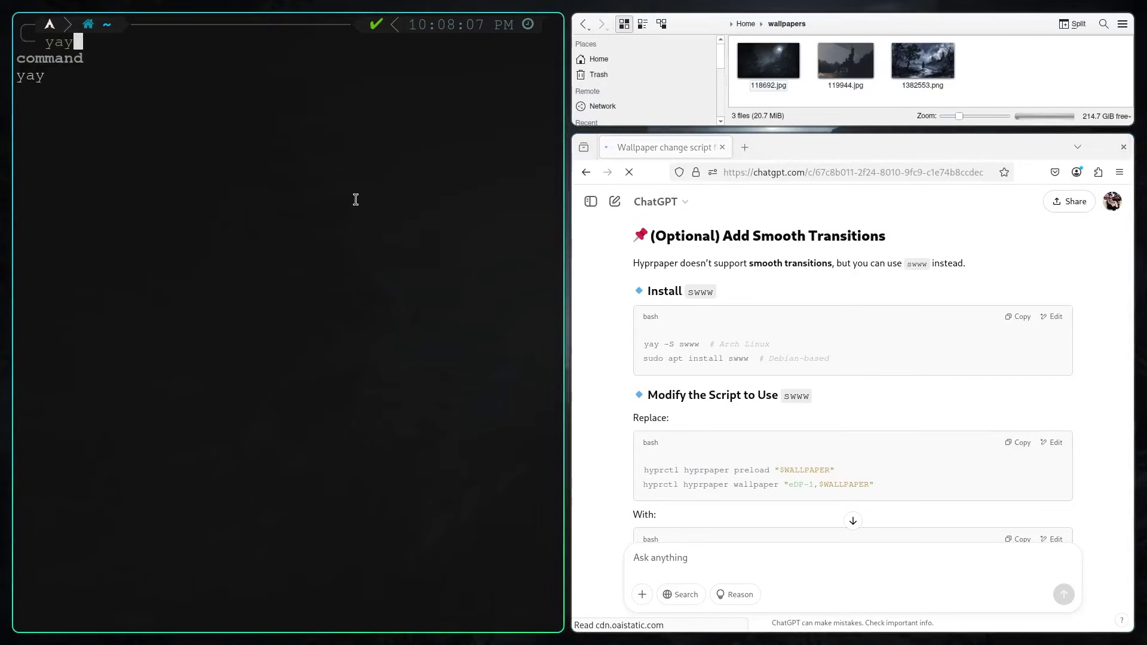
type(" -S")
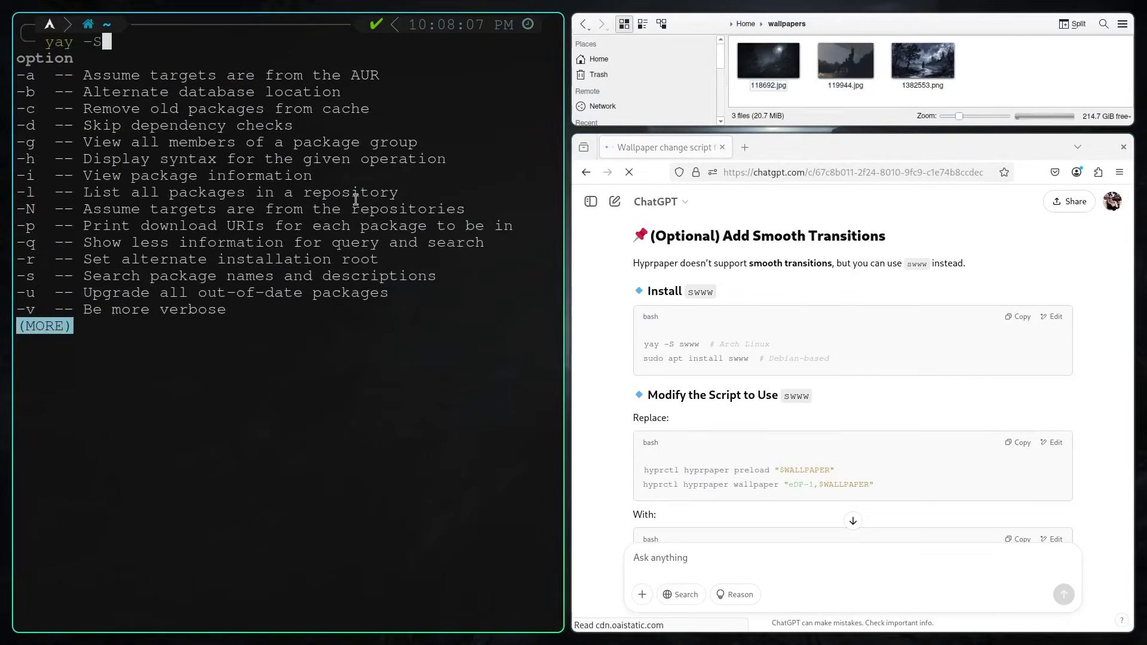
type(" sww")
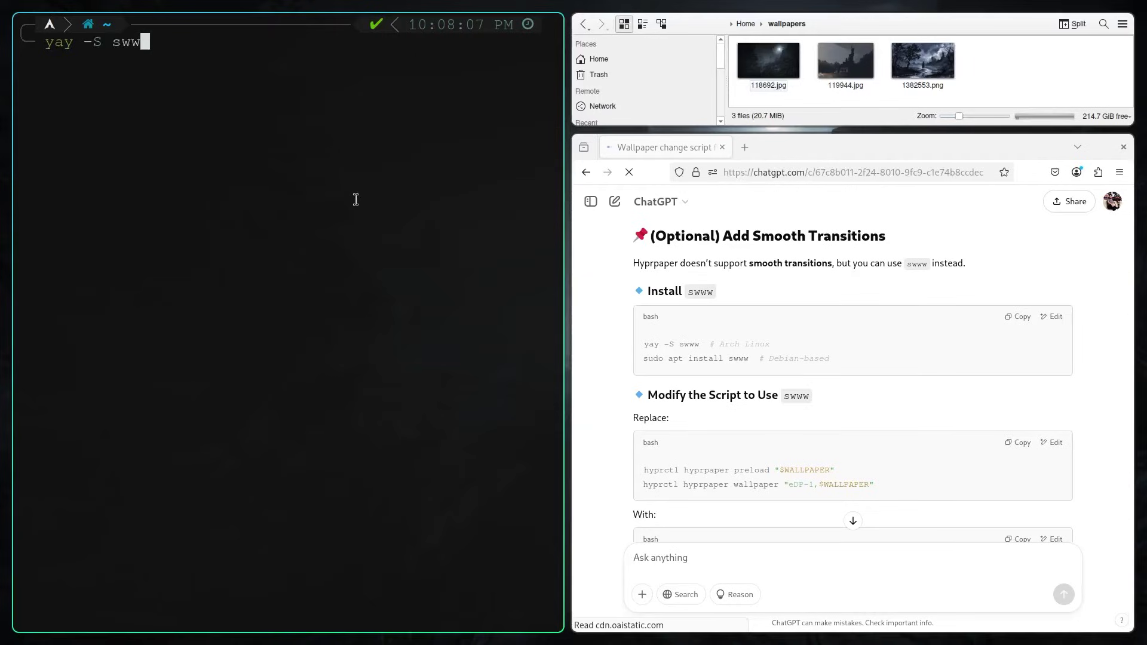
type("w")
key("Return")
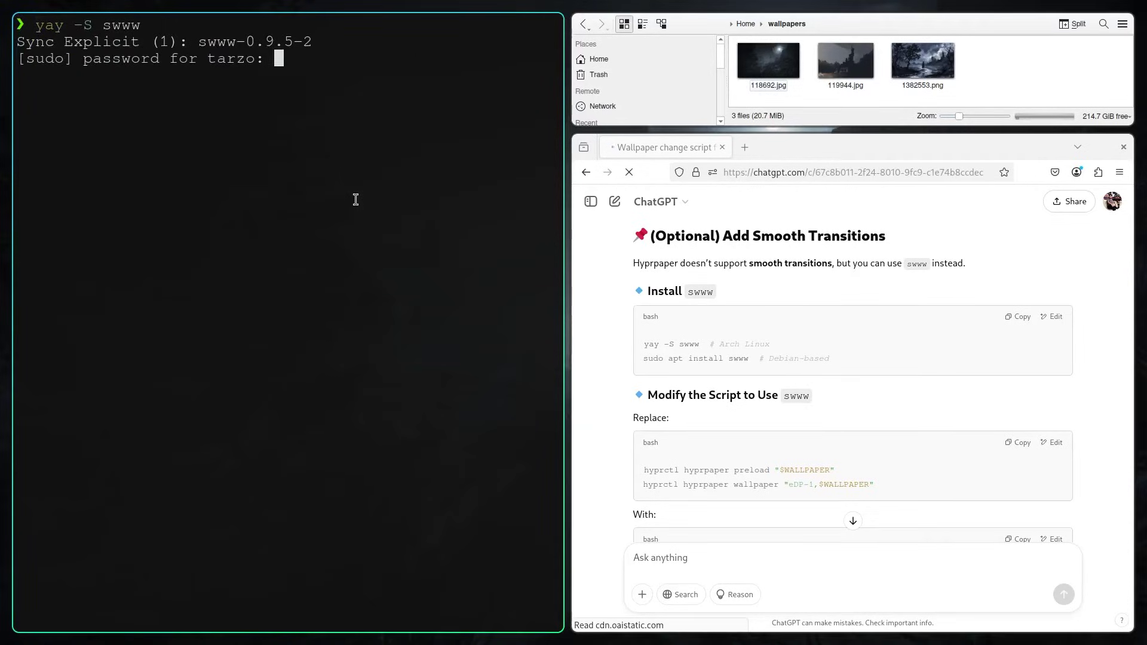
key("Return")
key("Return")
type("clear")
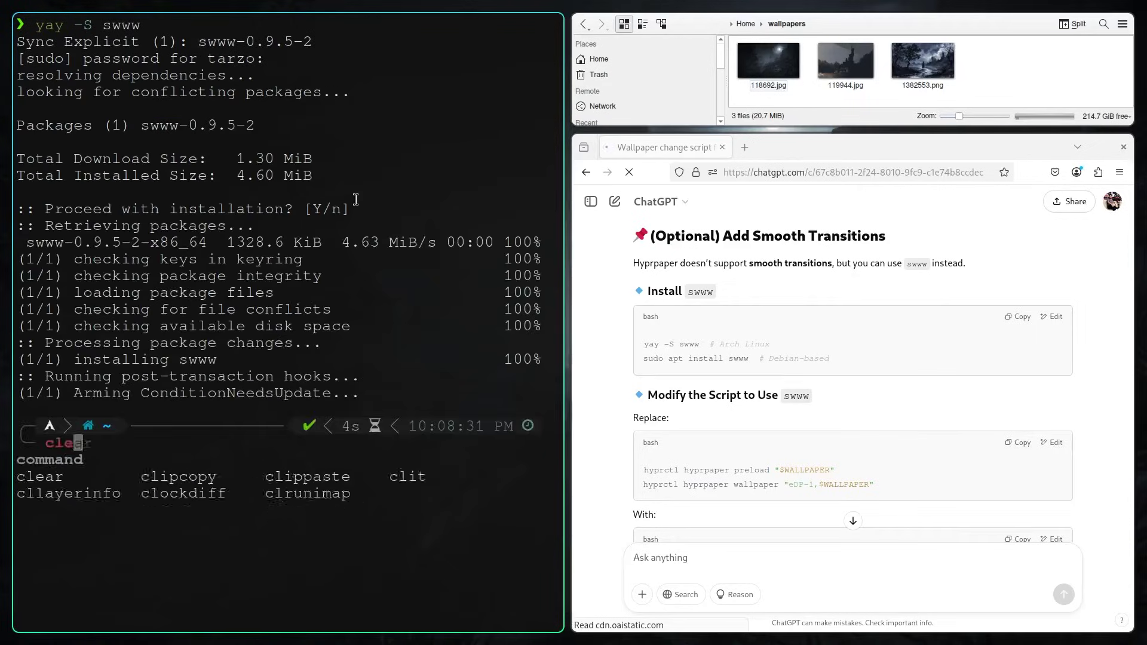
key("Return")
scroll(729, 428, "down", 4)
scroll(1005, 429, "up", 1)
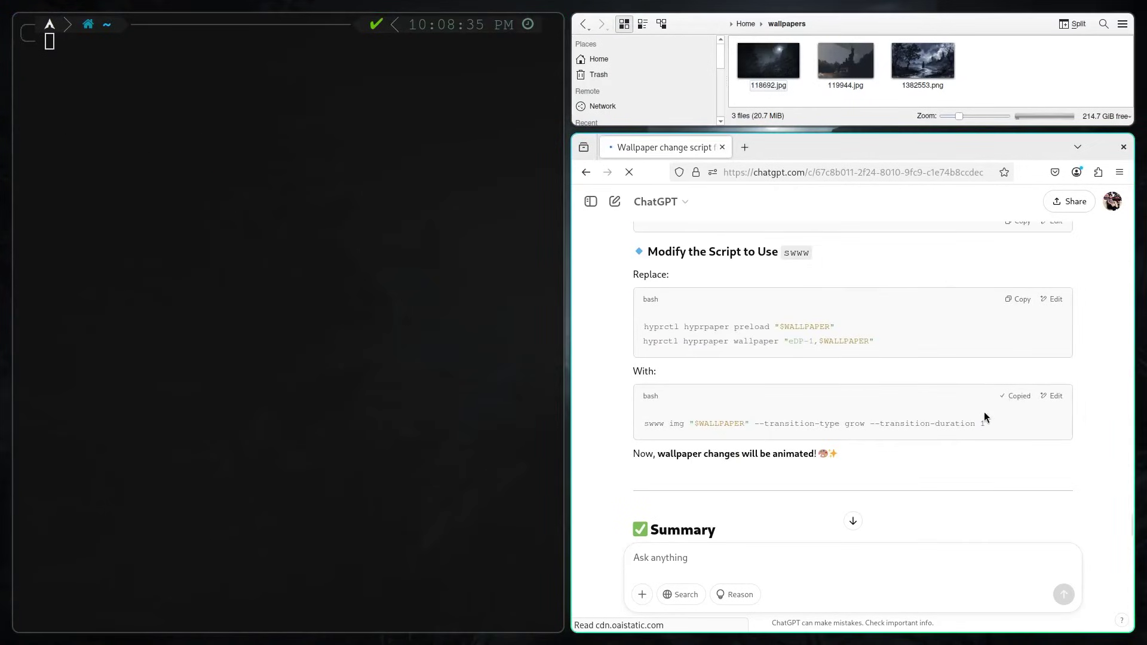
key("ctrl+r")
key("Up")
key("Up")
Open sequential_wallpaper.sh in nano and delete its two hyprctl hyprpaper lines.
key("Return")
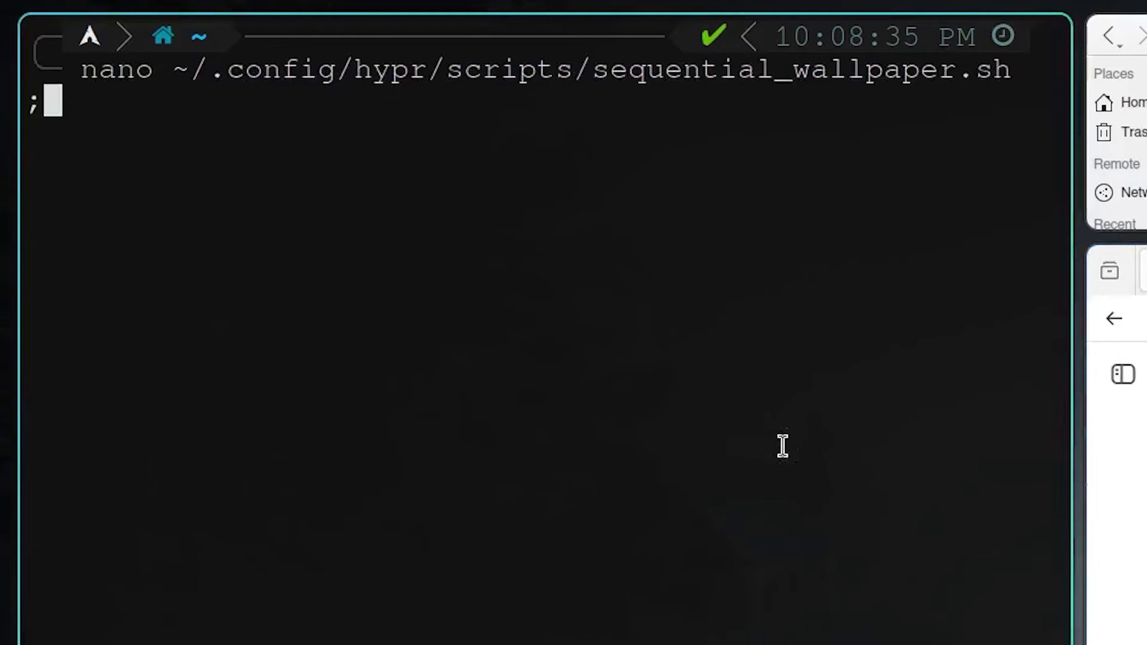
key("Return")
key("Down")
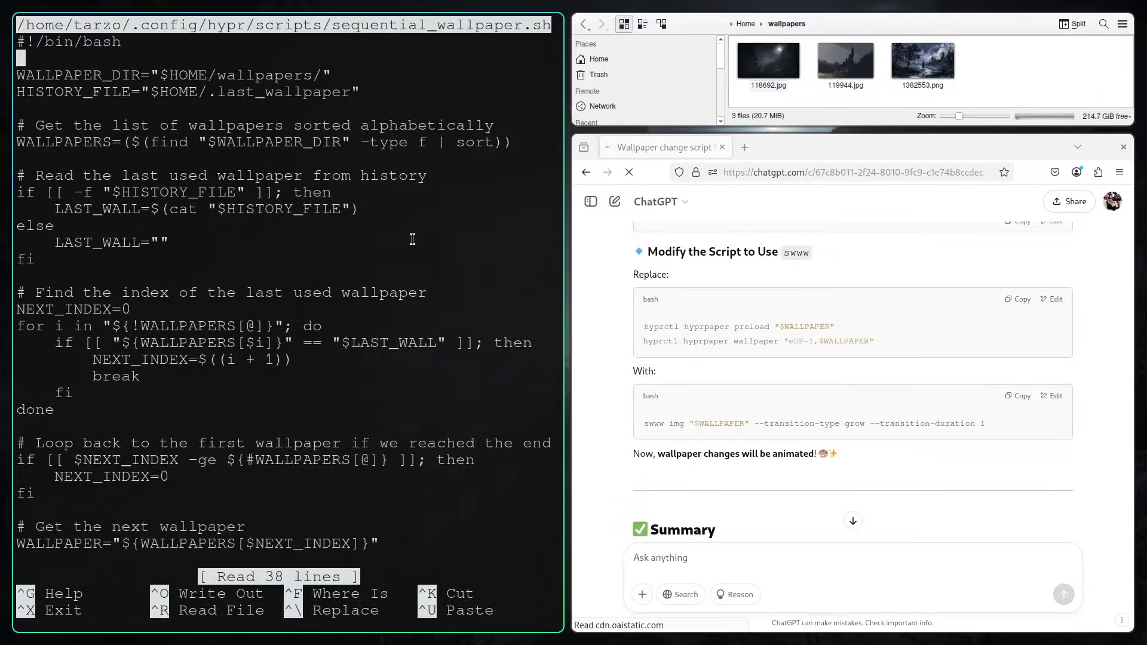
key("Down")
key("Down")
key("Down")
key("Down")
key("Down")
key("Down")
key("Down")
key("Down")
key("Down")
key("Down")
key("Down")
key("Down")
key("Down")
key("Down")
key("Down")
key("Down")
key("Down")
key("Down")
key("Down")
key("Down")
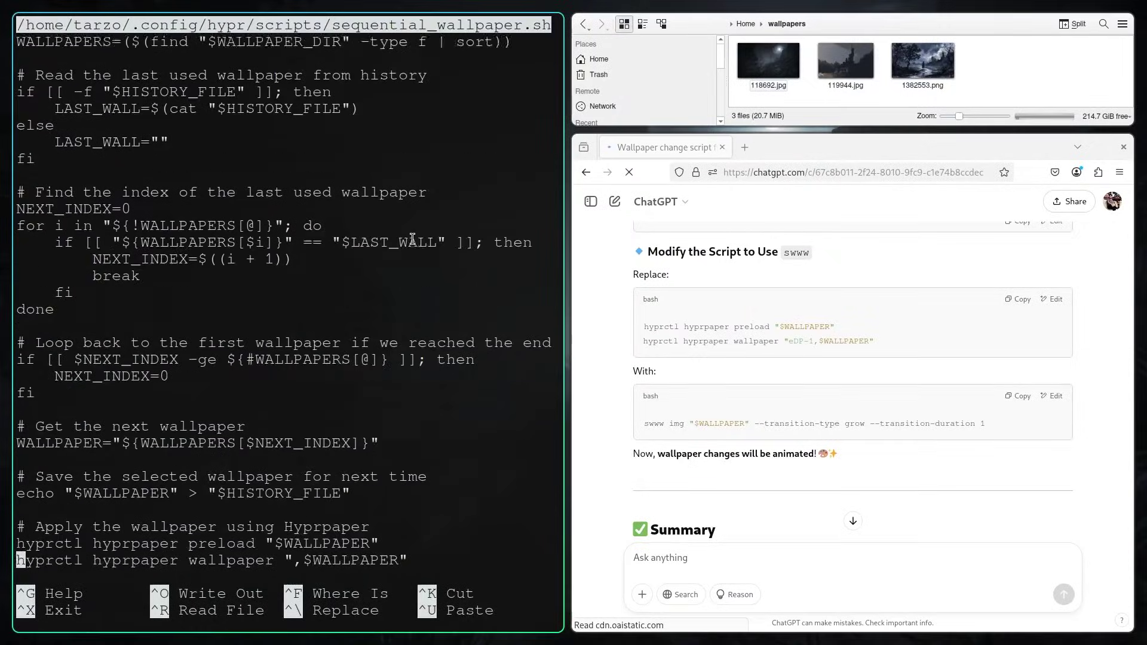
key("Up")
key("Up")
key("shift+Down")
key("shift+Down")
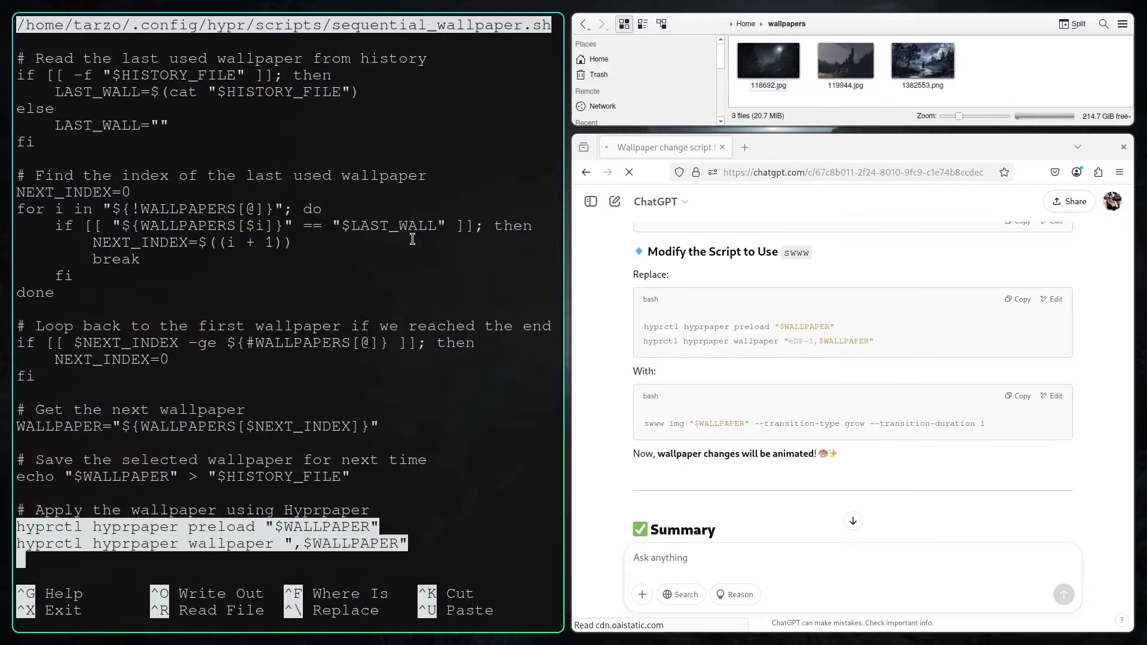
key("Left")
key("BackSpace")
key("BackSpace")
key("BackSpace")
key("BackSpace")
key("BackSpace")
key("BackSpace")
key("BackSpace")
key("BackSpace")
key("BackSpace")
key("BackSpace")
key("BackSpace")
key("BackSpace")
key("BackSpace")
key("BackSpace")
key("BackSpace")
key("BackSpace")
key("BackSpace")
key("BackSpace")
key("BackSpace")
key("BackSpace")
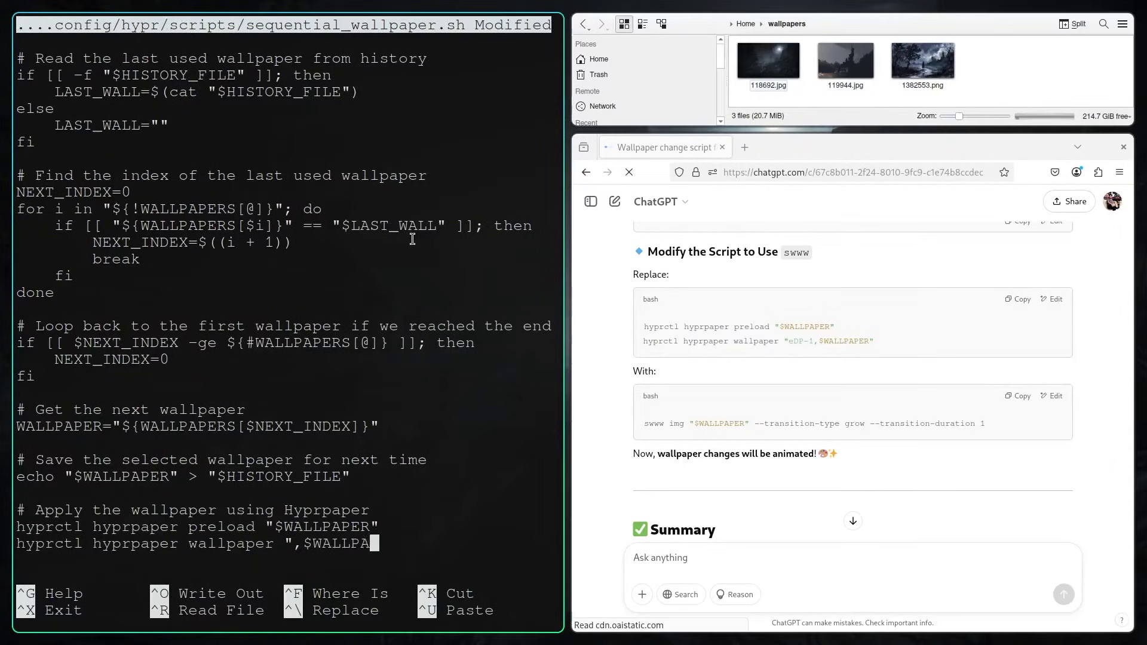
key("BackSpace")
key("BackSpace")
key("BackSpace")
key("BackSpace")
key("BackSpace")
key("BackSpace")
key("BackSpace")
key("BackSpace")
key("BackSpace")
key("BackSpace")
key("BackSpace")
key("BackSpace")
key("BackSpace")
key("BackSpace")
key("BackSpace")
key("BackSpace")
key("BackSpace")
key("BackSpace")
key("BackSpace")
key("BackSpace")
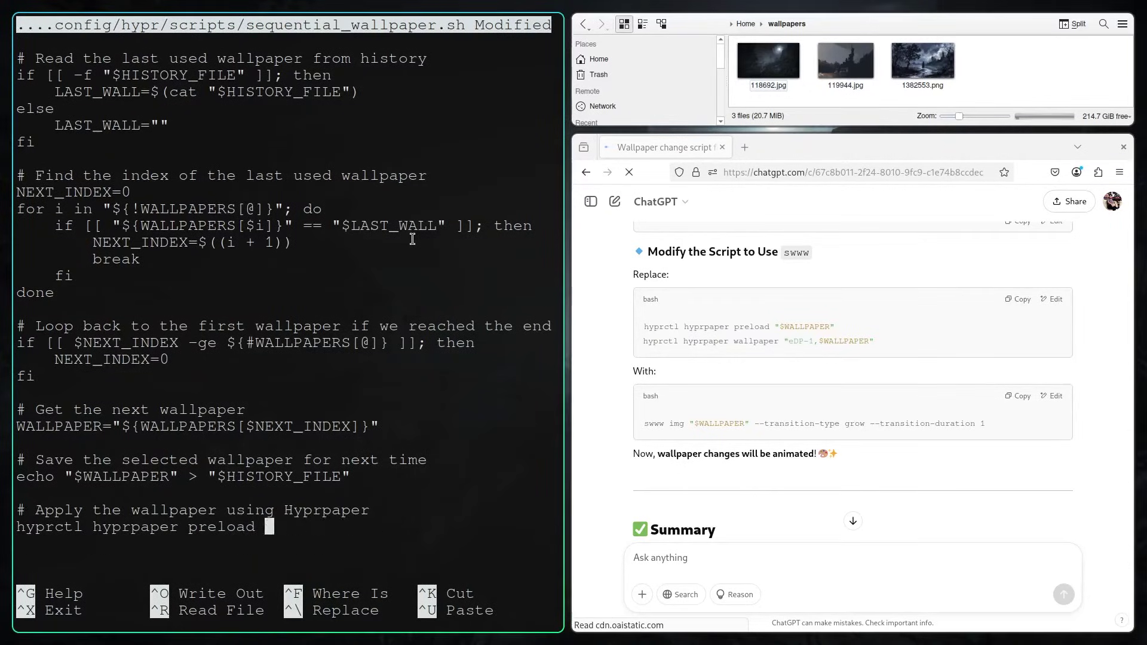
key("BackSpace")
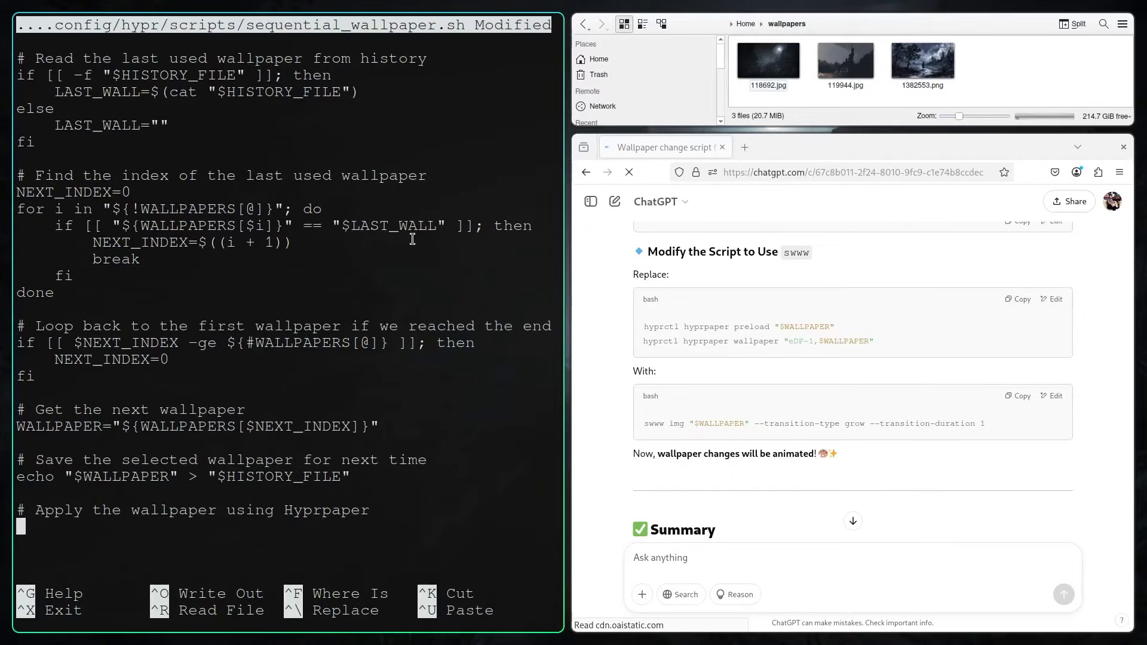
Paste in the swww img line with a grow transition, save the script and exit nano.
type("swww img \"$WALLPAPER\" --transition-type grow --transition-duration 1")
key("ctrl+s")
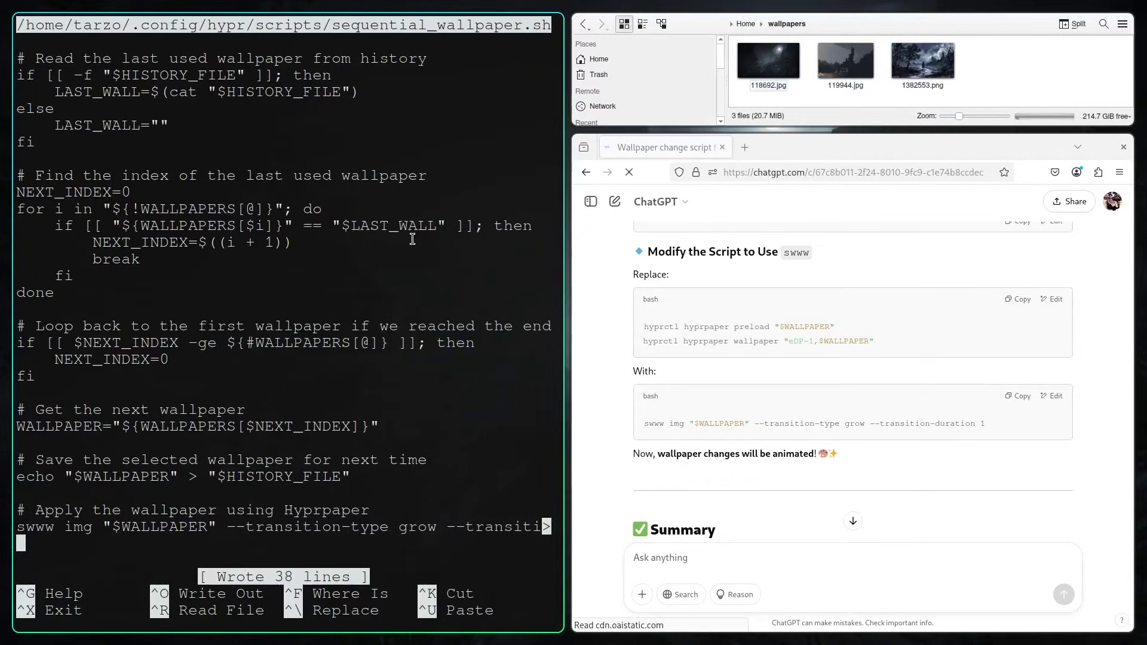
key("ctrl+x")
Test-run swww-daemon, then stop it with Ctrl+C.
type("swww")
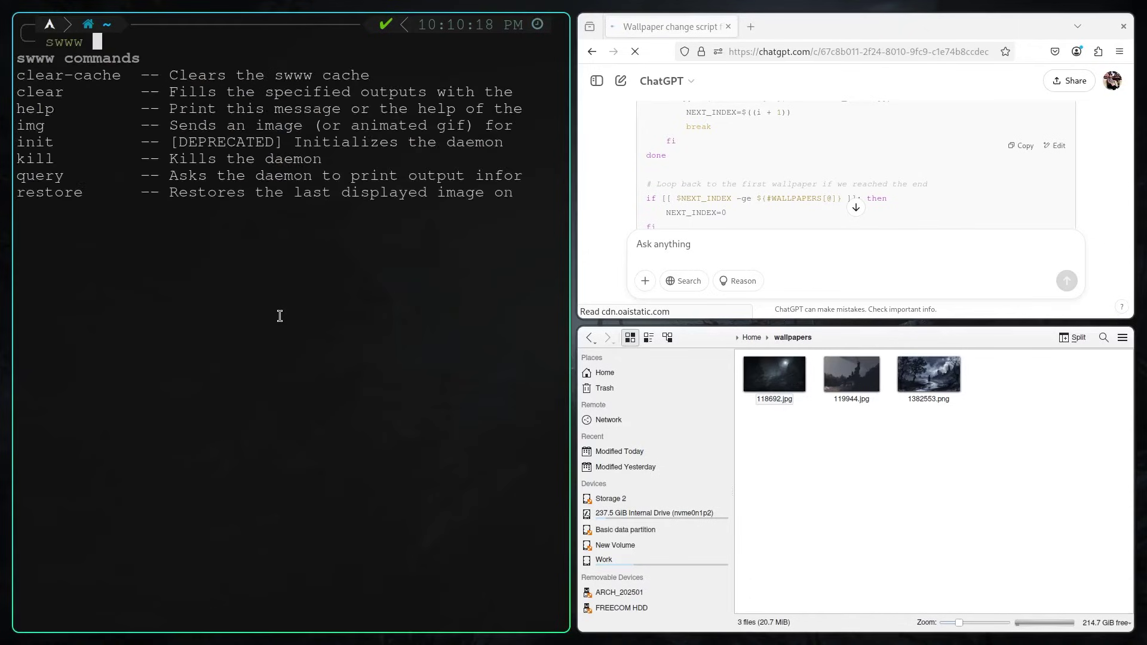
key("BackSpace")
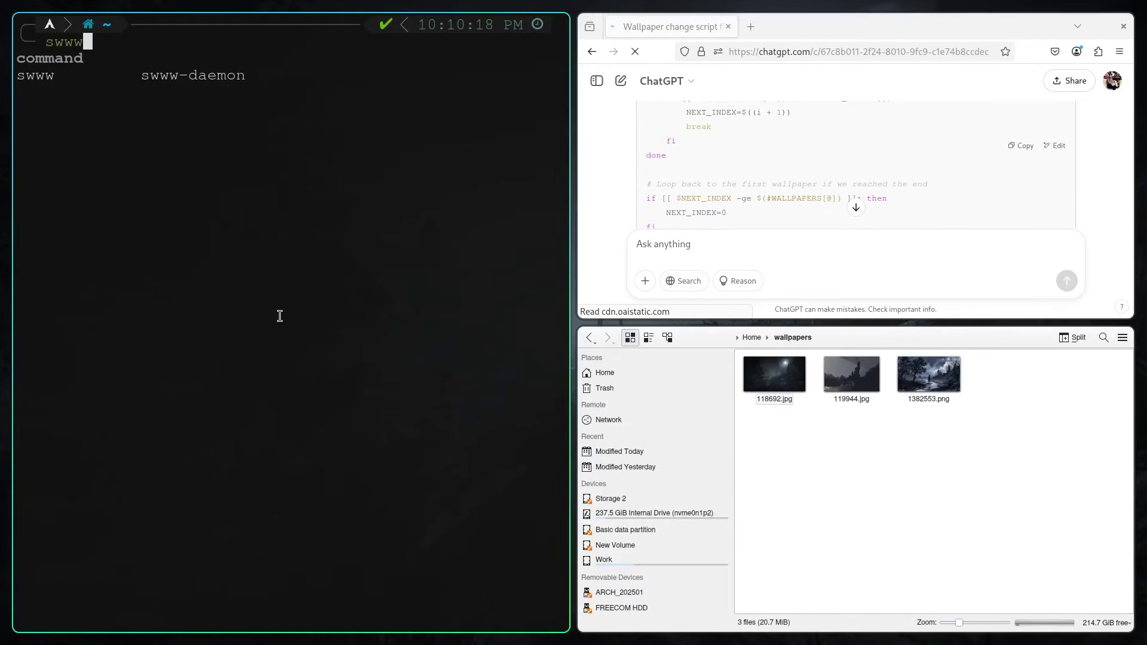
type("-daemon")
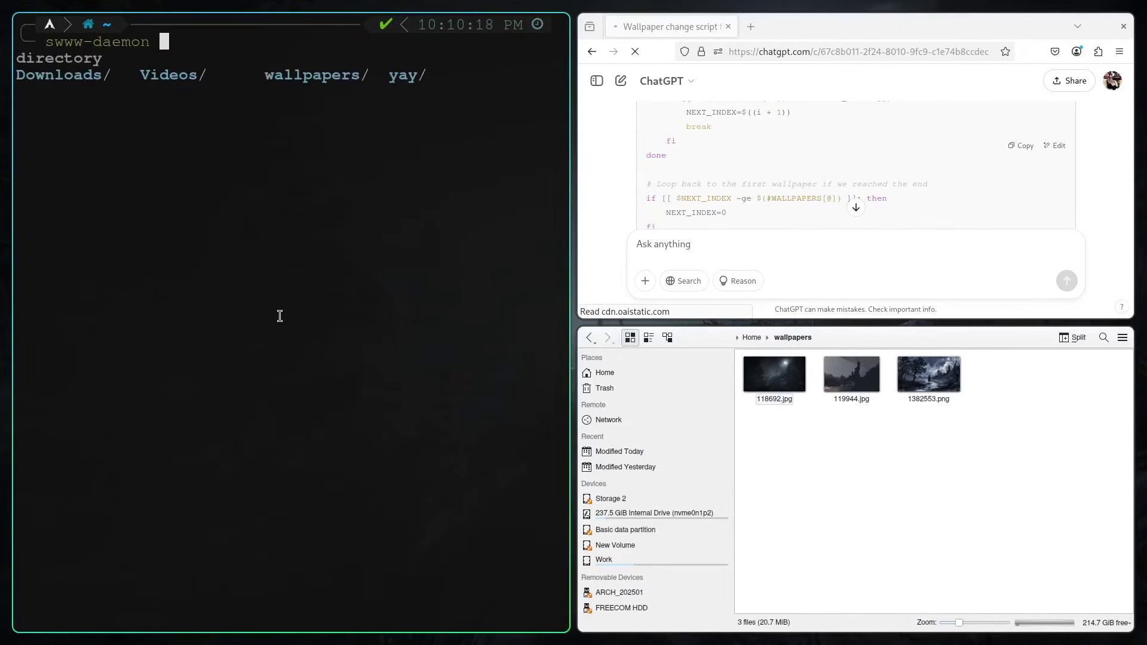
key("BackSpace")
key("Return")
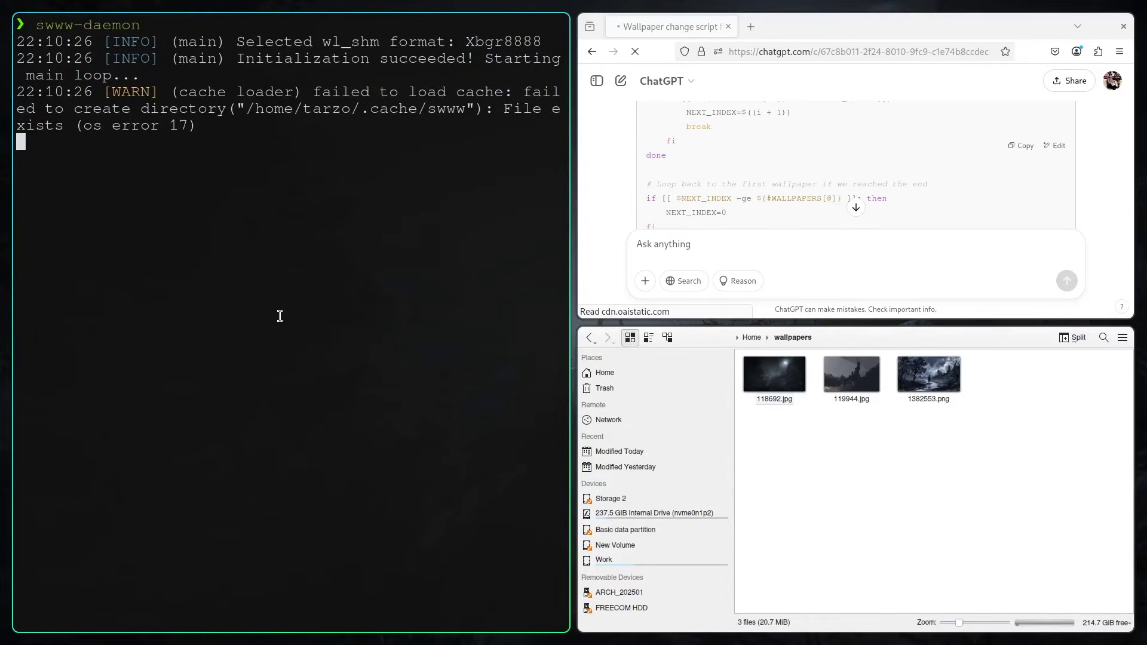
key("ctrl+c")
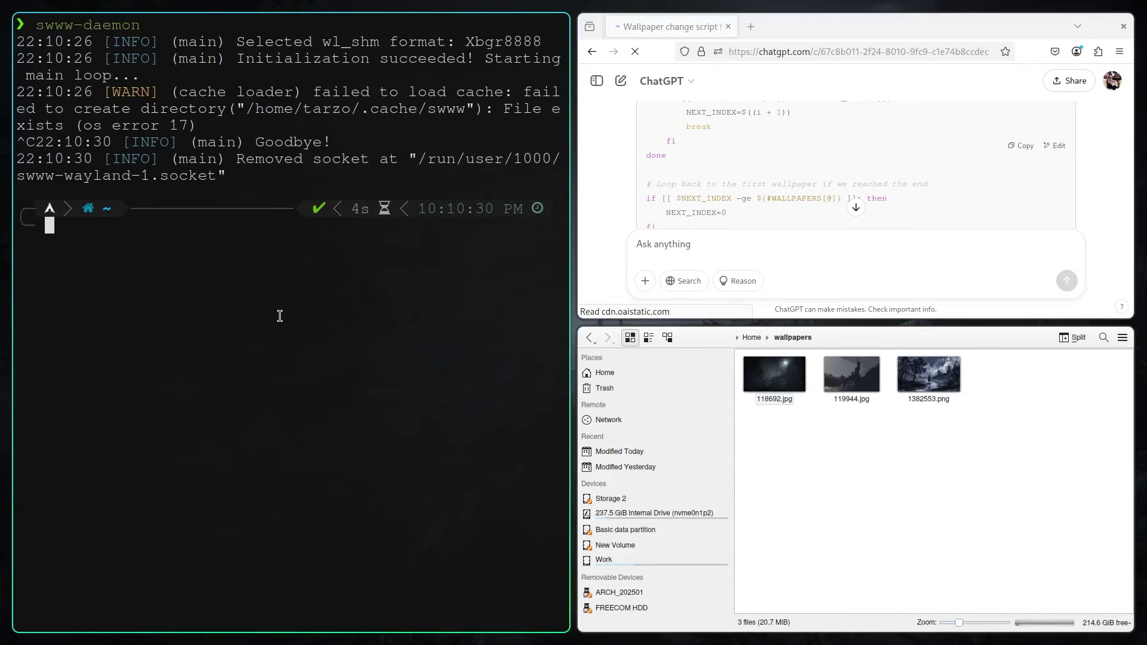
Put the suggested 'sudo nano' hyprland.conf command on the prompt.
type("sudo")
key("Tab")
key("Right")
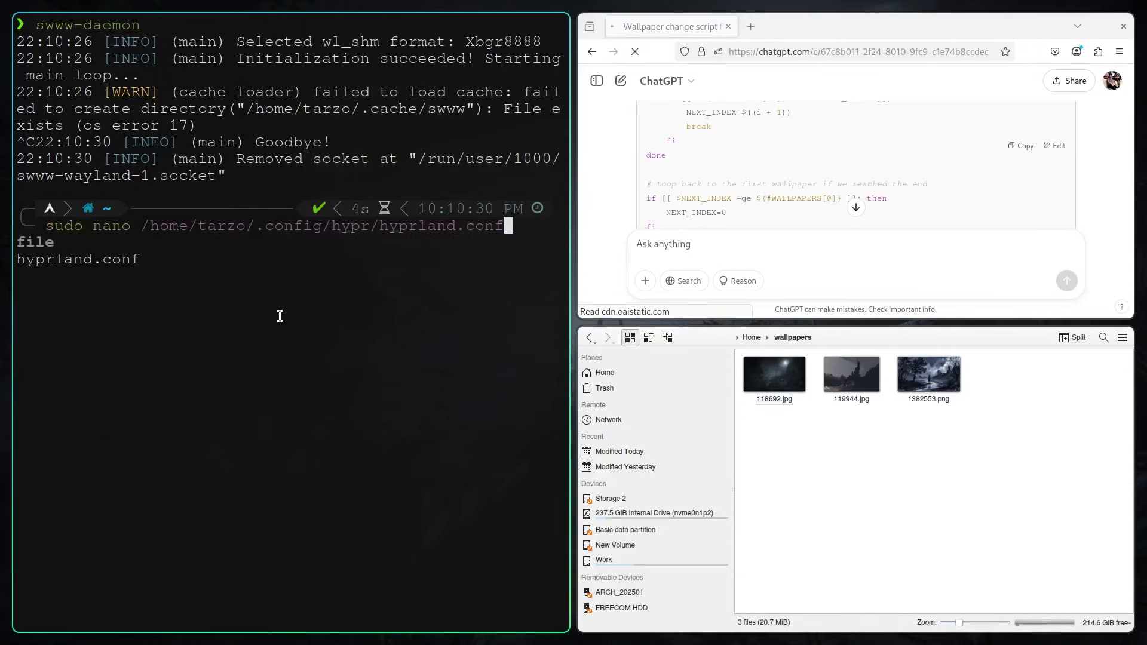
Open hyprland.conf as root and add 'exec-once = swww-daemon' below the AUTOSTART exec-once lines.
key("Return")
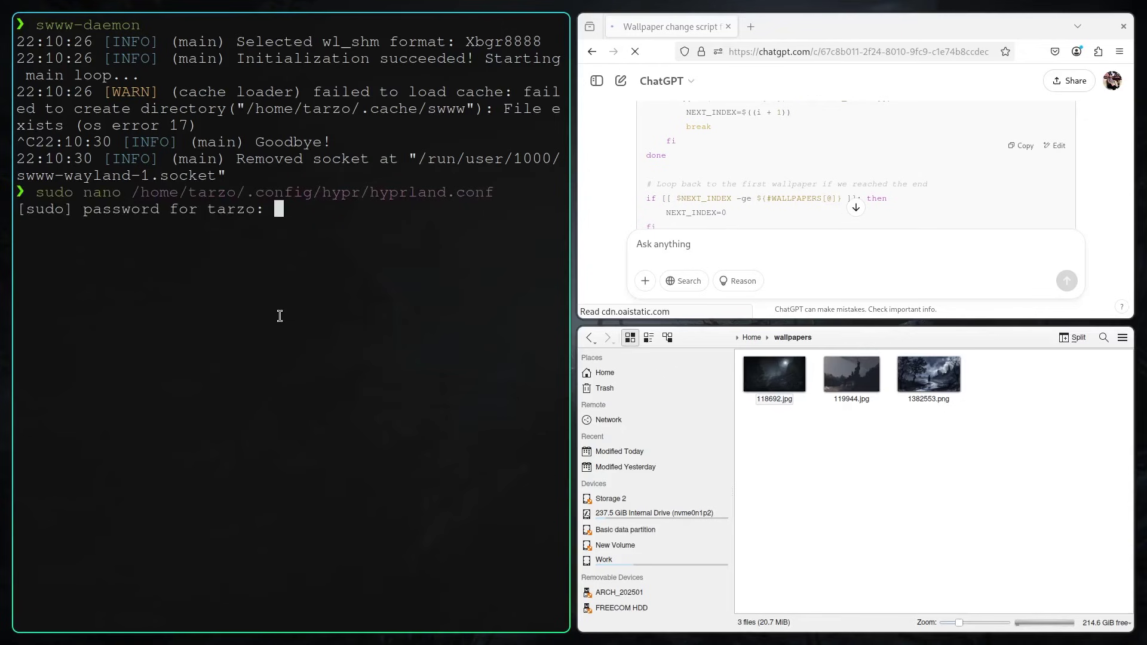
key("Return")
key("Down")
key("Down")
key("Down")
key("Down")
key("Down")
key("Down")
key("Down")
key("Down")
key("Down")
key("Down")
key("Down")
key("Down")
key("Down")
key("Down")
key("Down")
key("Down")
key("Down")
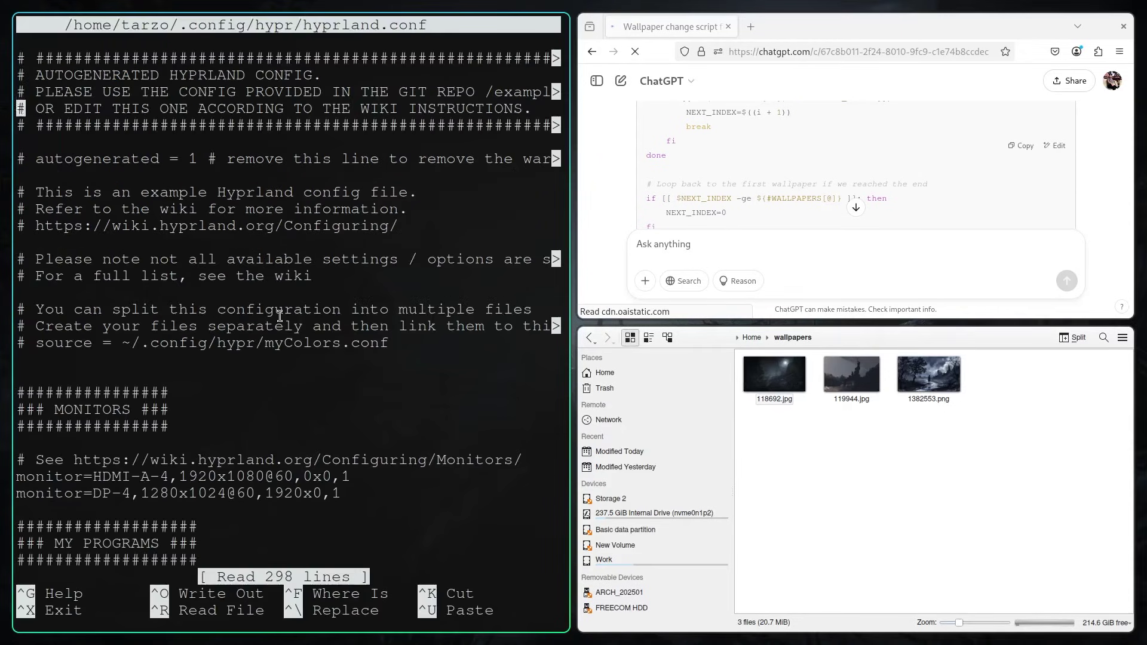
key("Down")
key("Down")
key("Down")
key("Down")
key("Down")
key("Down")
key("Down")
key("Down")
key("Down")
key("Down")
key("Down")
key("Down")
key("Down")
key("Down")
key("Down")
key("Down")
key("Down")
key("Down")
key("Down")
key("Down")
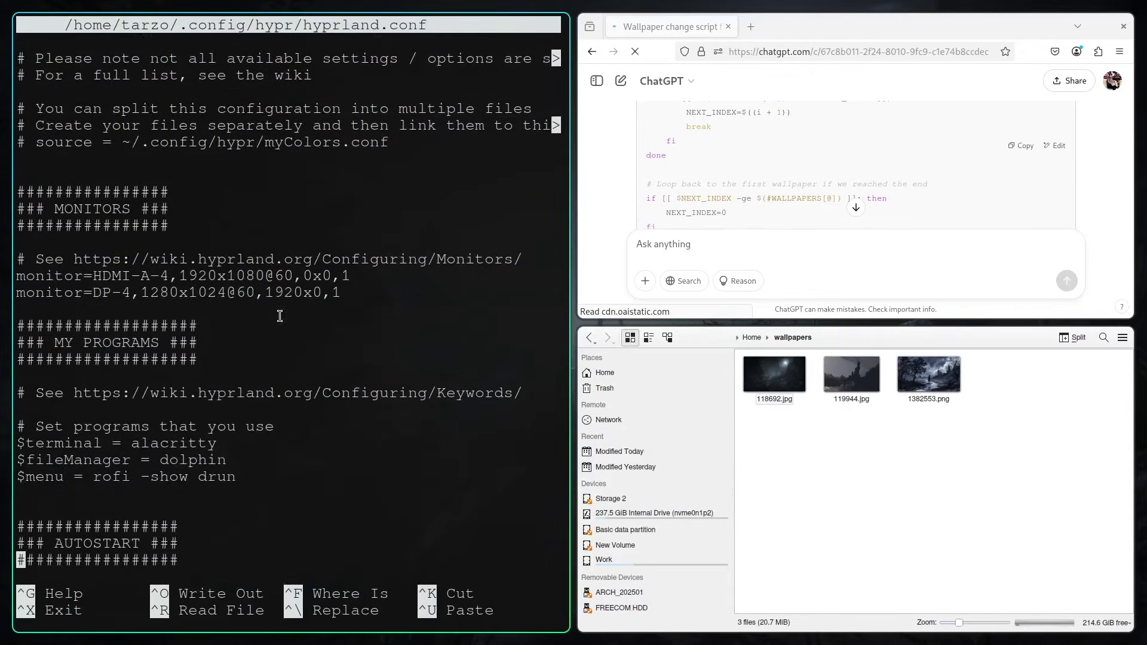
key("Down")
key("Down")
key("Down")
key("Down")
key("Down")
key("Down")
key("Down")
key("Down")
key("Down")
key("Down")
key("Down")
key("Down")
key("Down")
key("Down")
key("Down")
key("Up")
key("Up")
key("Up")
key("Up")
key("Up")
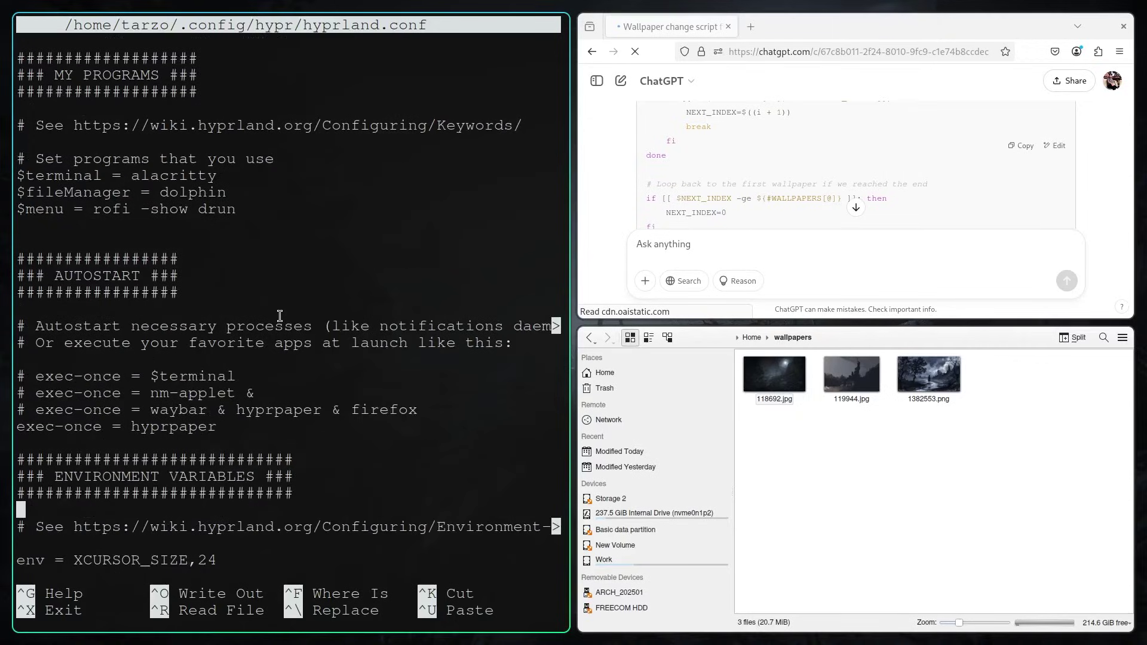
key("Up")
type("e")
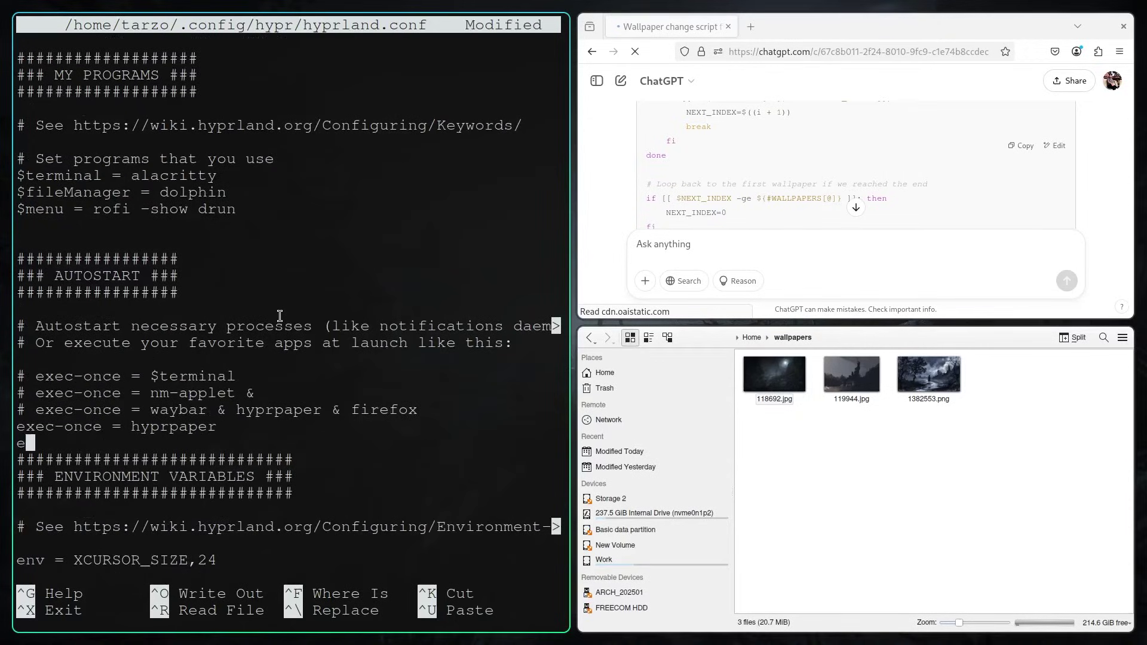
type("xec-once = swww-dae")
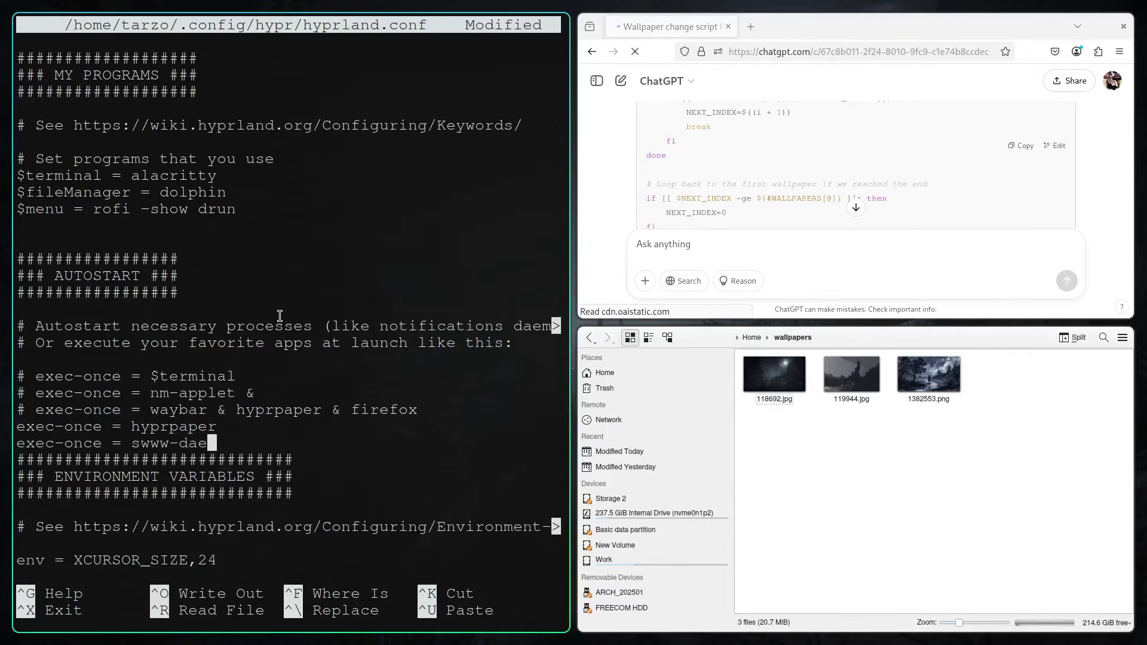
type("mon")
Save hyprland.conf under the same name and exit nano.
key("ctrl+o")
key("Return")
key("ctrl+x")
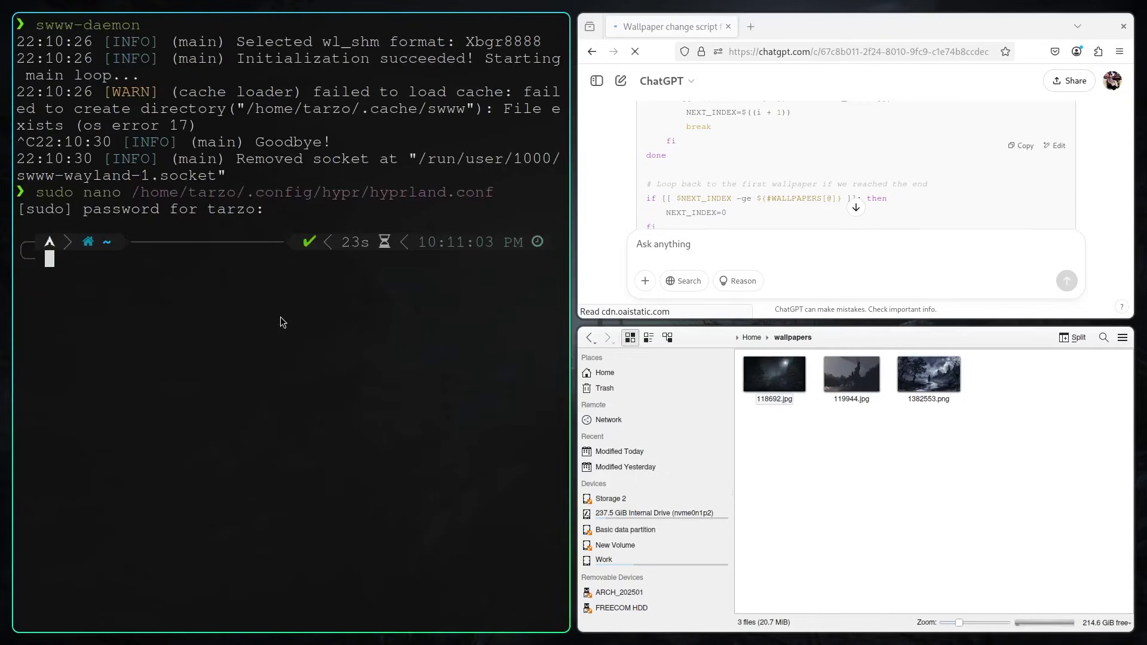
Reload the Hyprland configuration with 'hyprctl reload' and clear the terminal.
type("hyprctl reload")
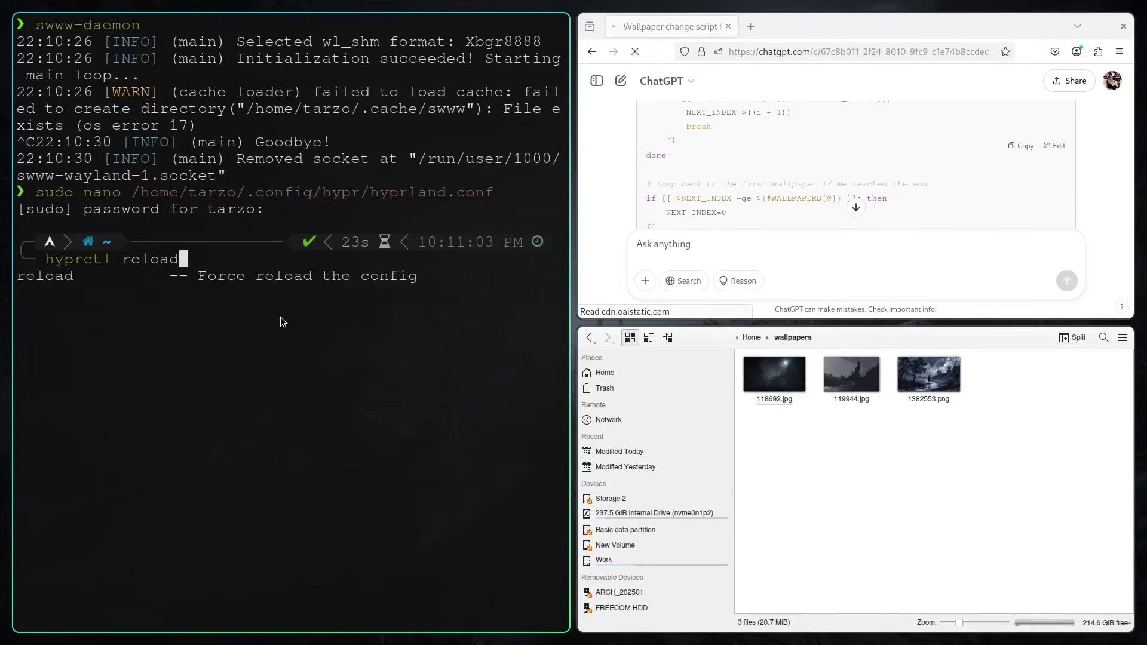
key("Return")
type("clear")
key("Return")
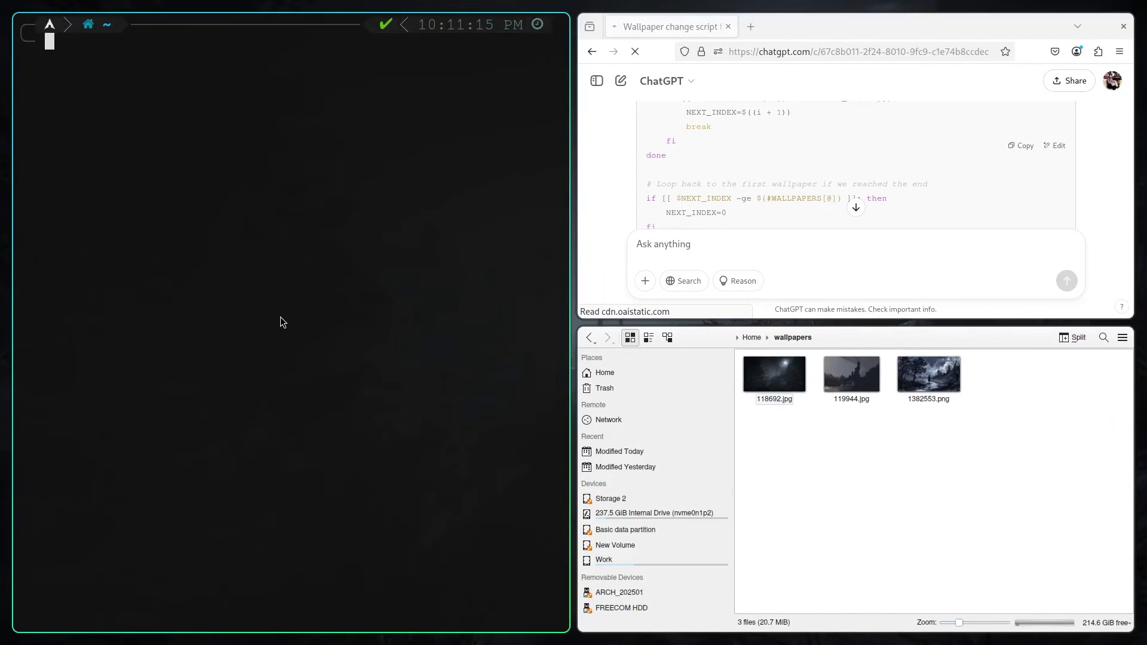
Run ~/.config/hypr/scripts/sequential_wallpaper.sh and start swww-daemon.
type("~/.config/hypr/scripts/sequential_wallpaper.sh")
key("Return")
type("swww-daemon;")
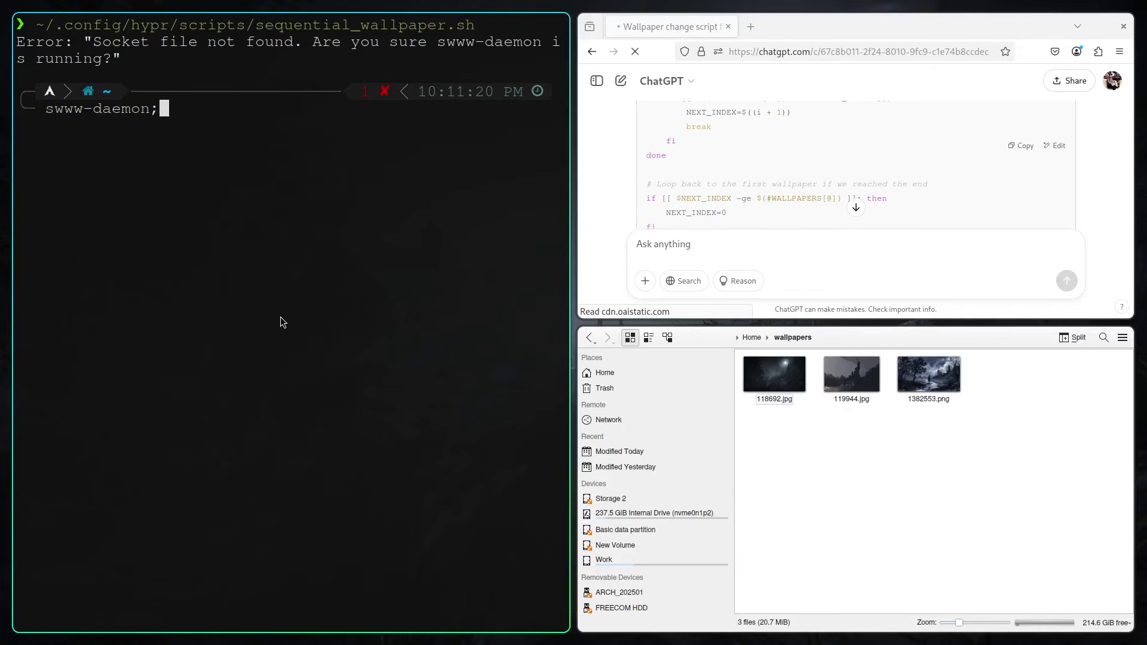
key("BackSpace")
key("Return")
Rerun the wallpaper script from history in a second terminal, then close the daemon-log terminal.
key("super+Return")
key("Up")
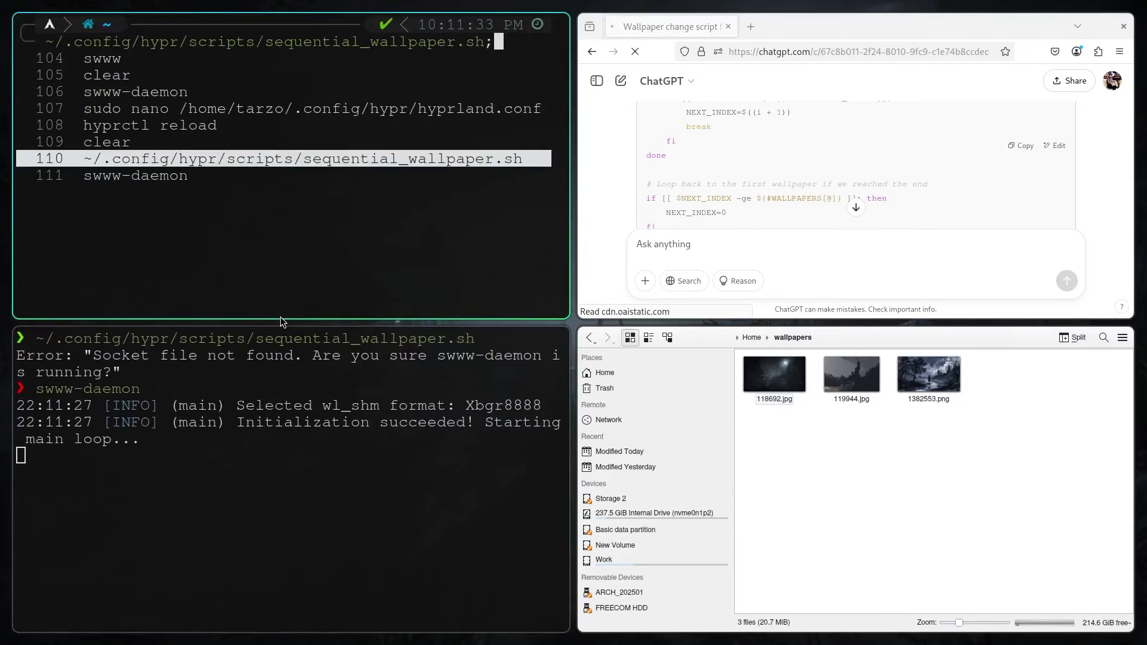
key("Return")
key("BackSpace")
key("Return")
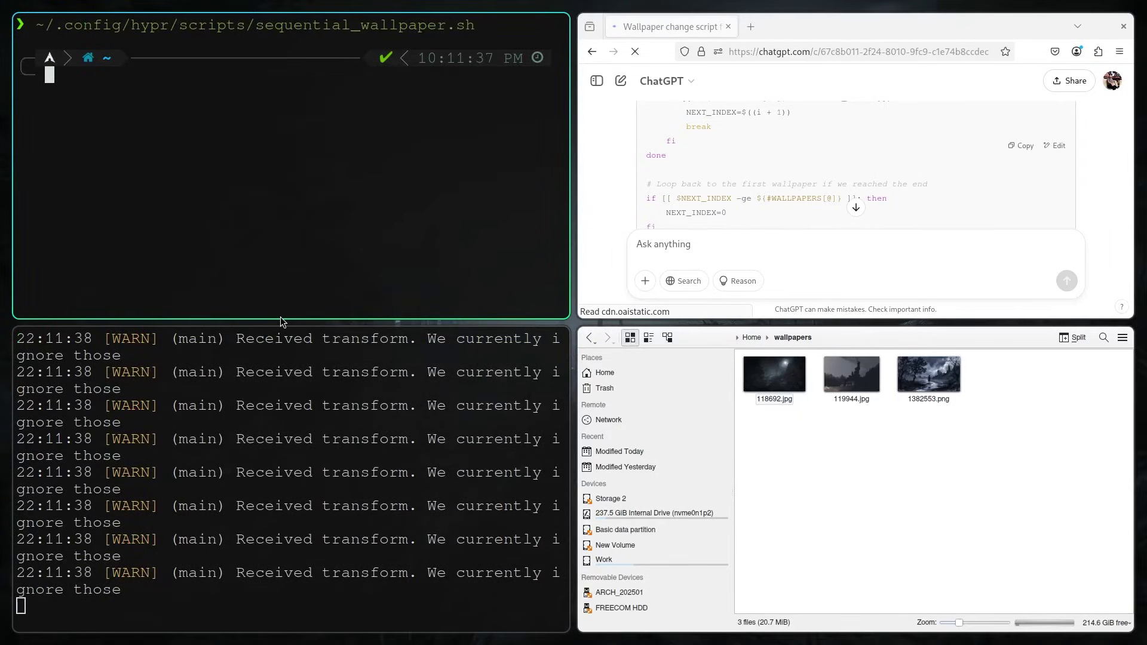
key("super+q")
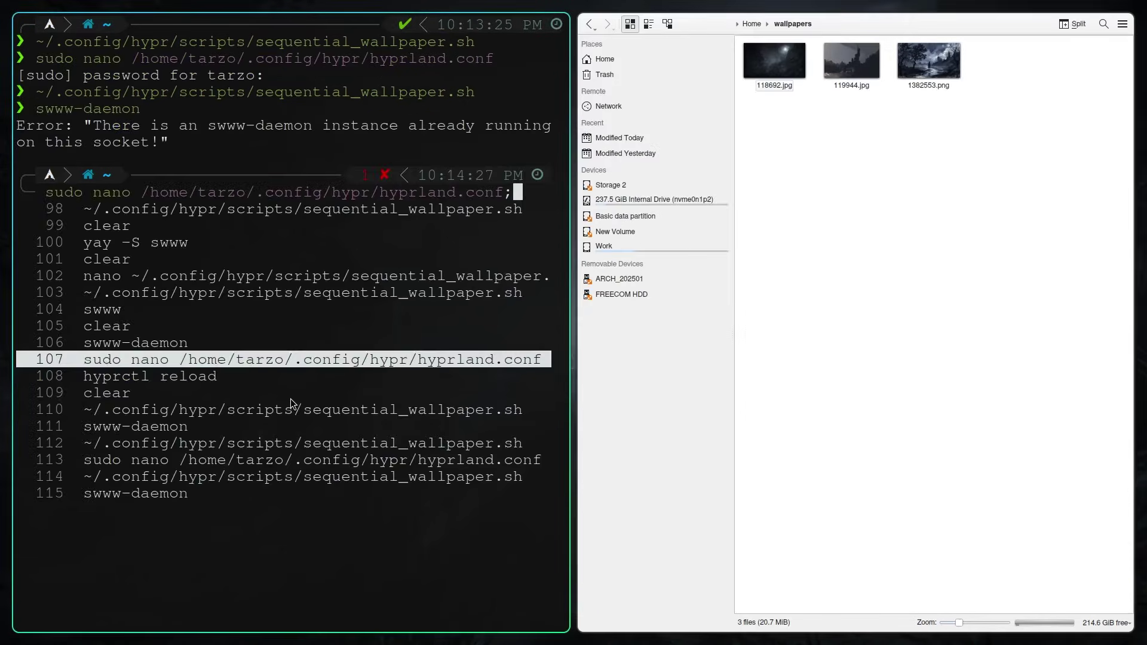
Open hyprland.conf and start a keybinding line 'bind = $mainMod, W,'.
key("Return")
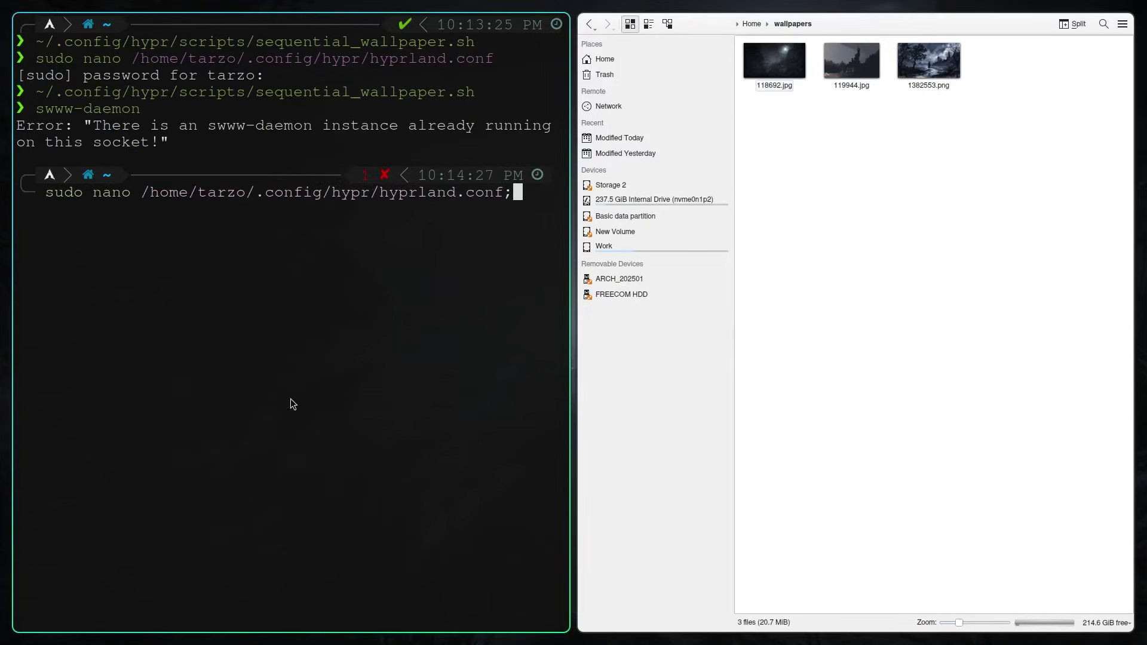
key("BackSpace")
key("Return")
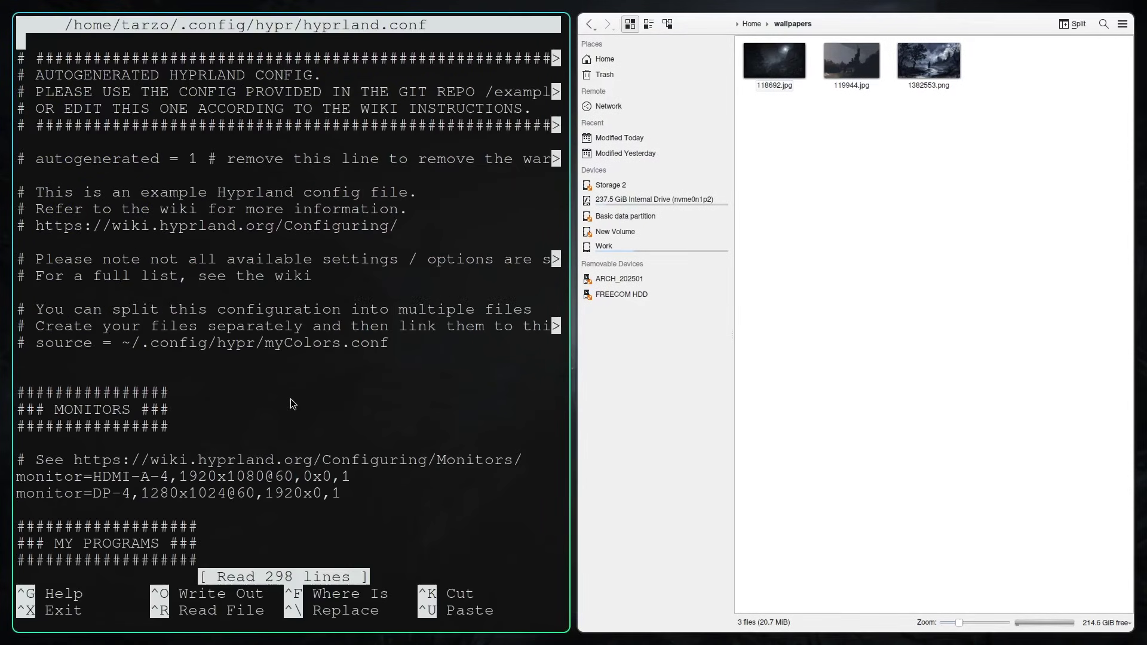
key("Down")
key("Down")
key("Down")
key("Down")
key("Down")
key("Down")
key("Down")
key("Down")
key("Down")
key("Down")
key("Down")
key("Down")
key("Down")
key("Down")
key("Down")
key("Down")
key("Down")
key("Down")
key("Down")
key("Down")
key("Down")
key("Down")
key("Down")
key("Down")
key("Down")
key("Down")
key("Down")
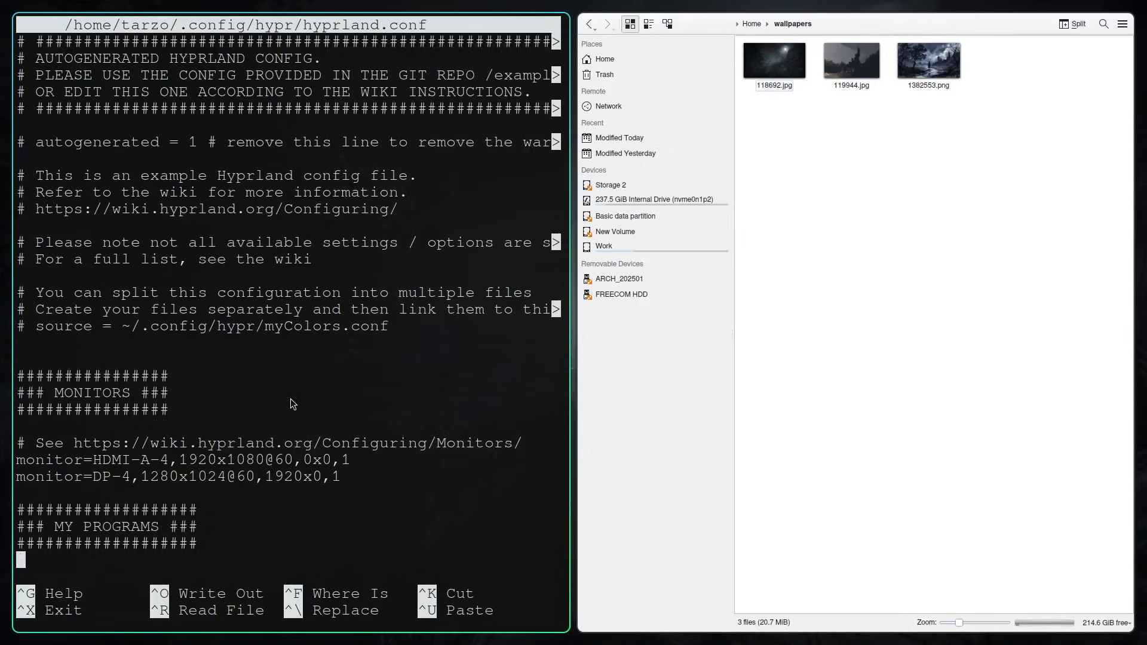
type("bind = $mainMod, W,")
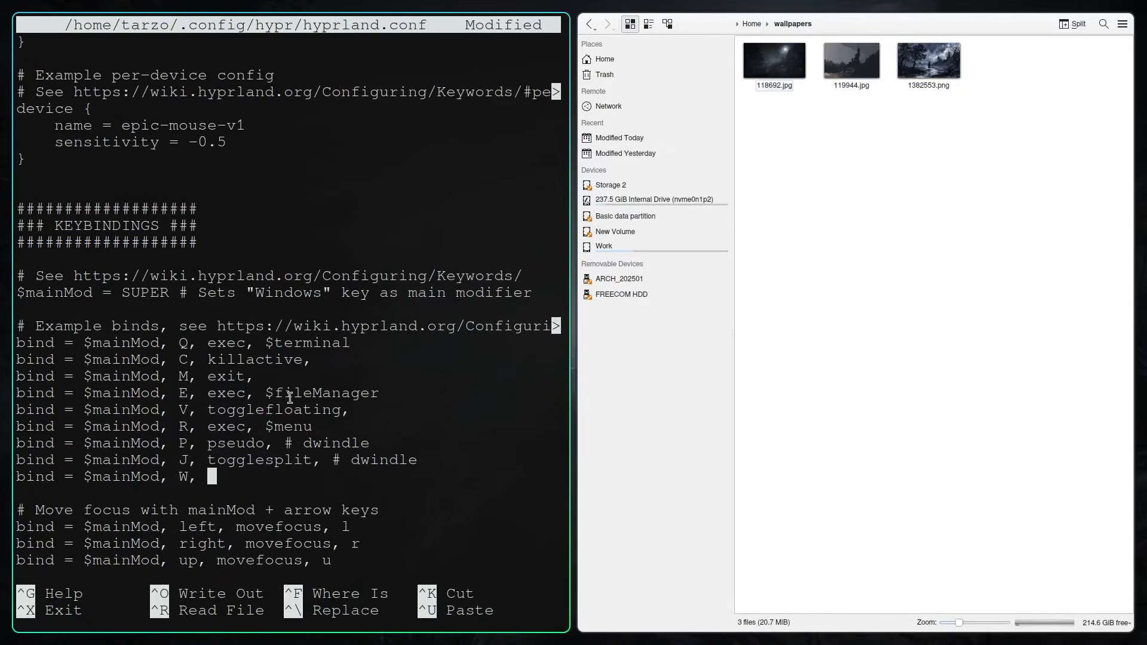
Recall the sequential_wallpaper.sh script path from history in another terminal.
left_click(605, 59)
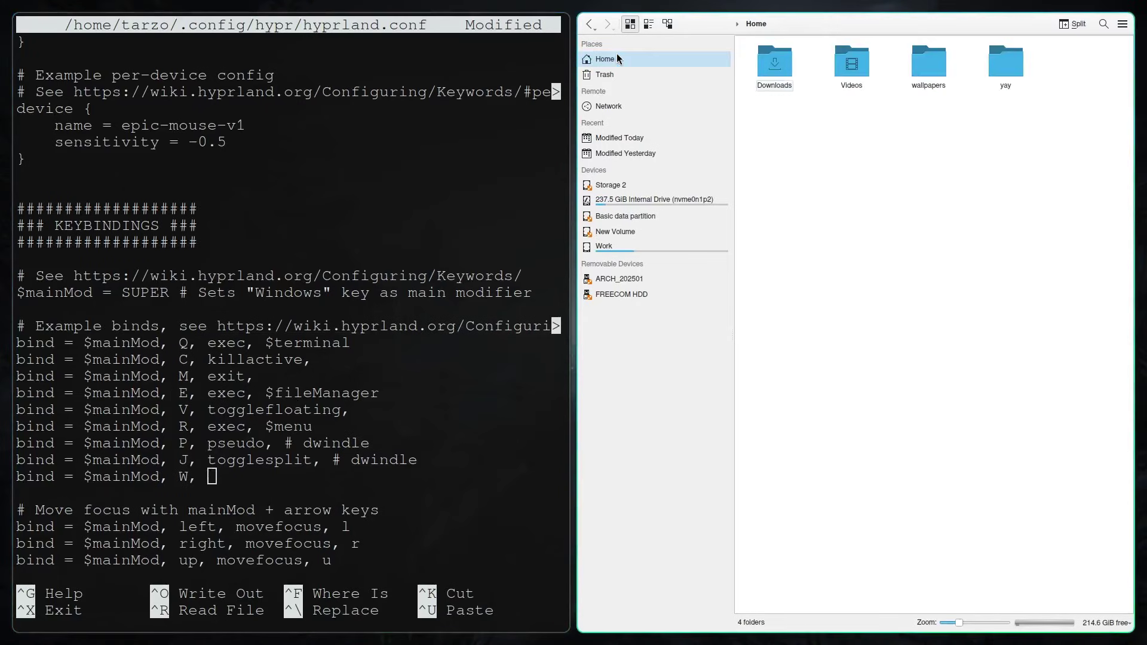
key("alt+Left")
key("super+q")
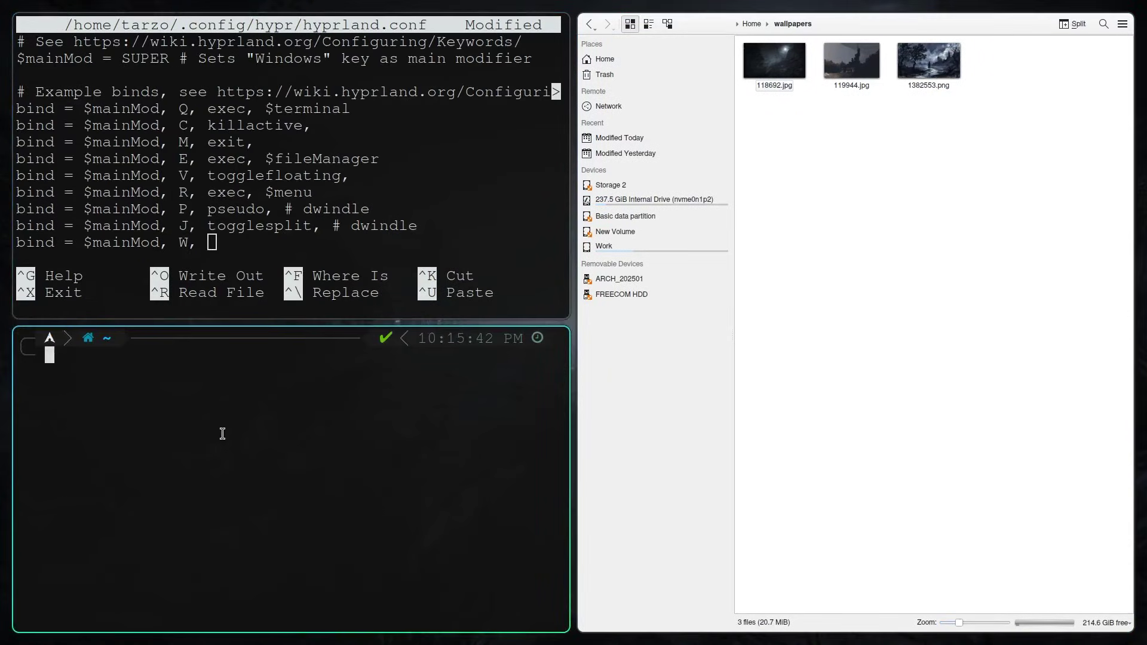
key("ctrl+r")
key("Up")
key("Up")
key("Return")
key("Tab")
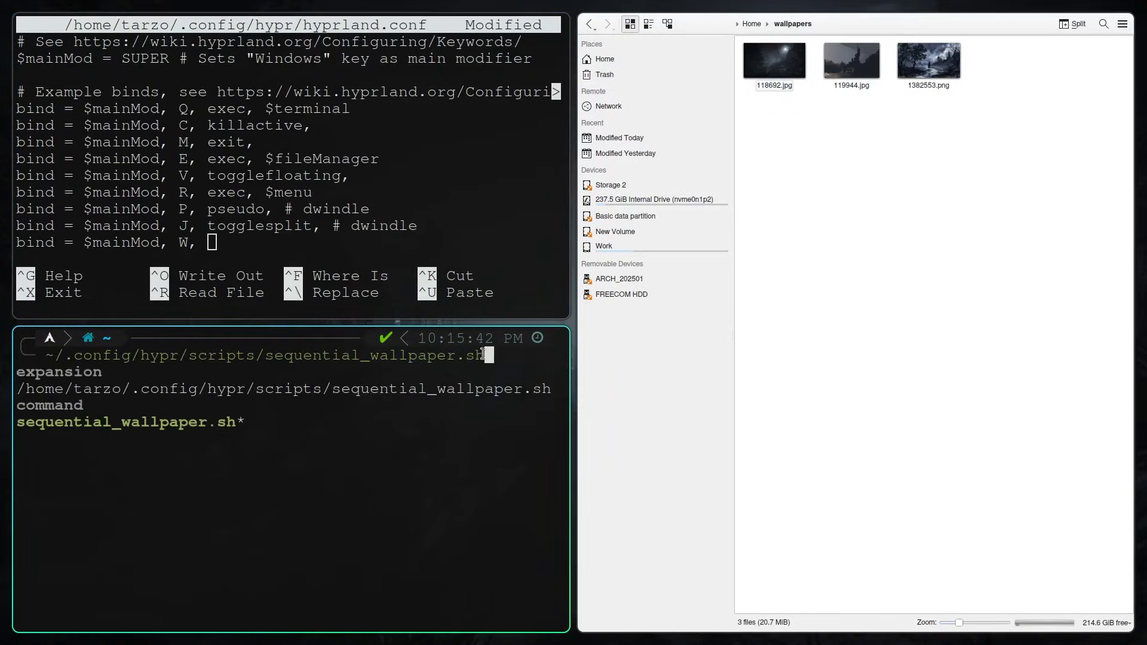
Copy the script path into the W binding and save hyprland.conf.
left_click_drag(489, 356, 45, 355)
middle_click(291, 261)
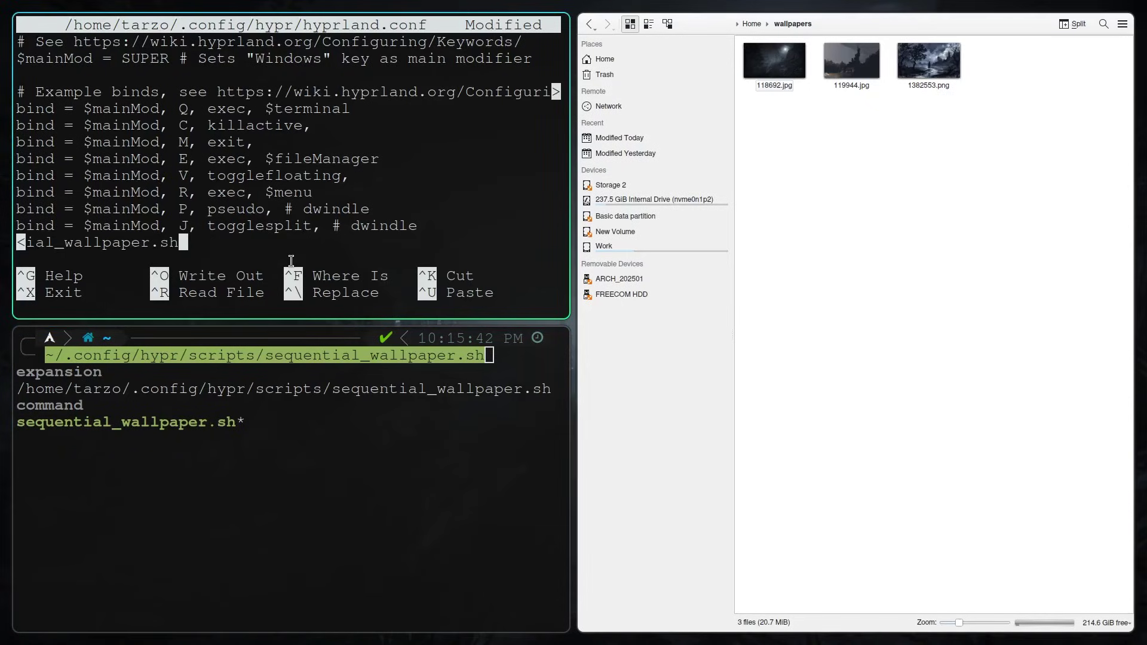
key("Return")
key("ctrl+s")
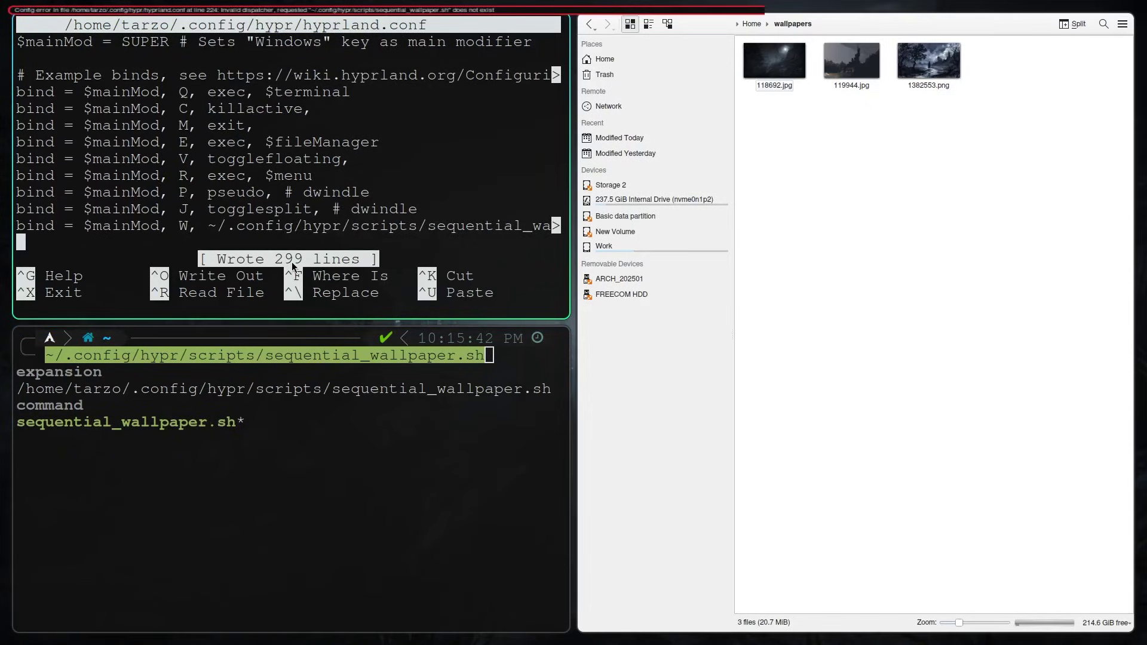
Insert 'exec,' before the script path in the W binding and save hyprland.conf again.
key("Left")
key("Right")
key("Up")
key("Right")
key("Right")
key("Right")
key("Right")
key("Right")
key("Right")
key("Right")
key("Right")
key("Right")
key("Right")
key("Right")
key("Right")
key("Right")
key("Right")
key("Right")
key("Right")
key("Right")
key("Right")
key("Right")
key("Right")
key("Left")
key("Left")
key("Left")
key("Left")
key("Left")
key("Left")
key("Left")
key("Left")
key("Left")
key("Left")
key("Left")
key("Left")
key("Left")
key("Left")
key("Left")
key("Left")
key("Left")
key("Left")
key("Left")
key("Left")
type("exec,")
key("ctrl+o")
key("Return")
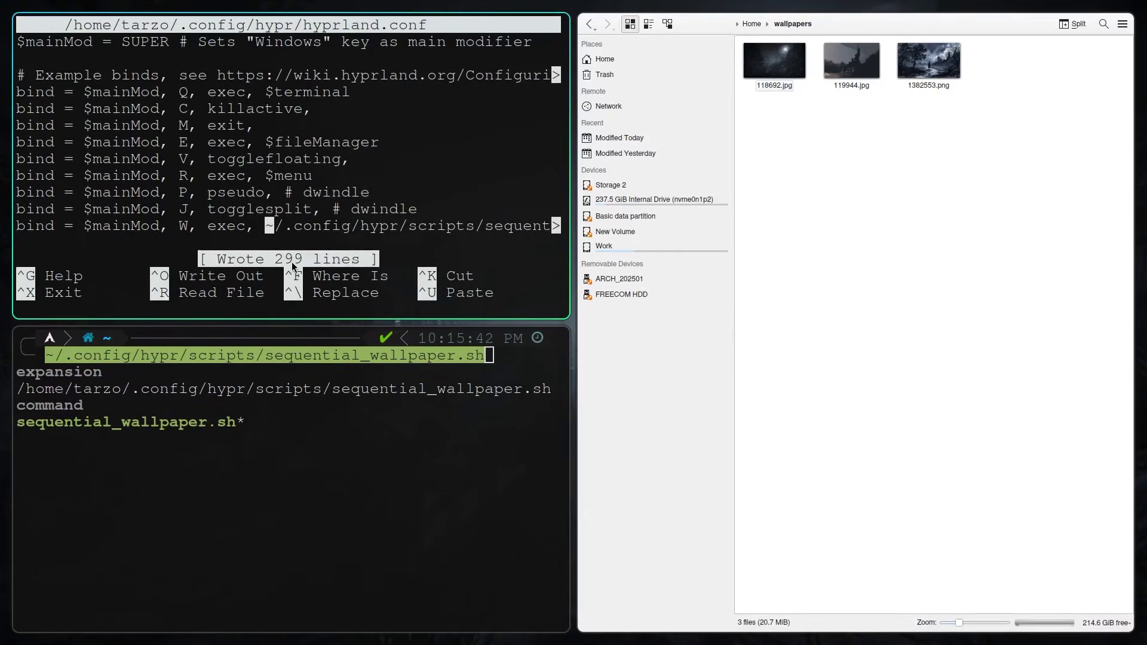
Open ~/.config/hypr/hyprpaper.conf in nano with sudo.
key("Return")
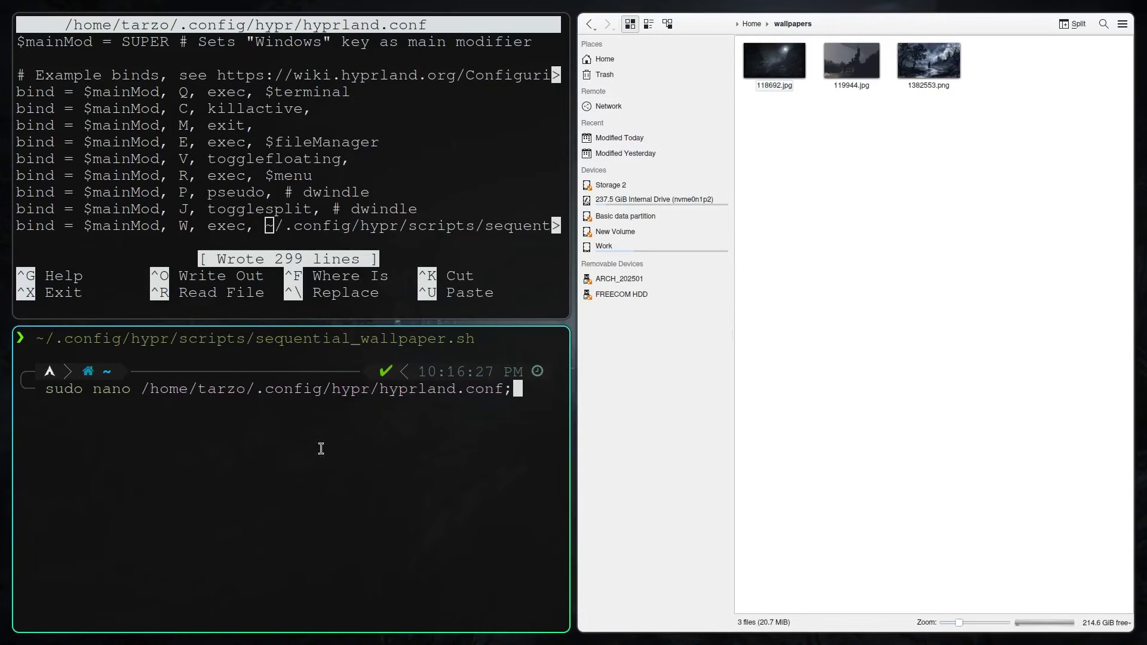
key("BackSpace")
key("BackSpace")
key("BackSpace")
key("BackSpace")
key("BackSpace")
key("BackSpace")
key("BackSpace")
key("BackSpace")
key("BackSpace")
key("Tab")
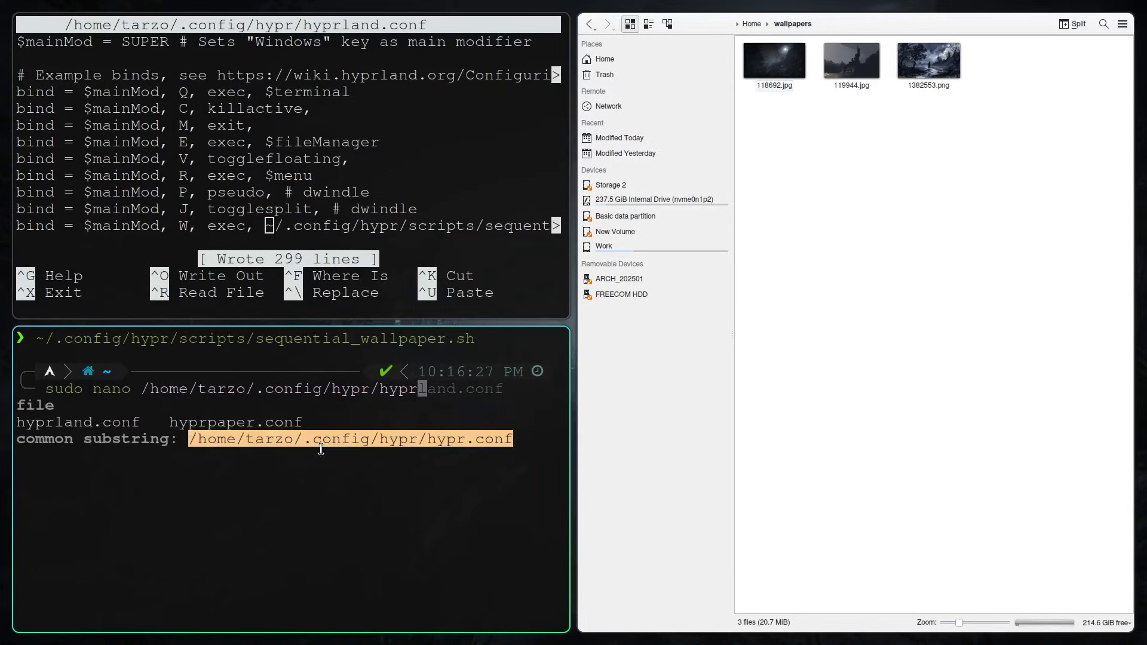
type("pa")
key("Tab")
key("Return")
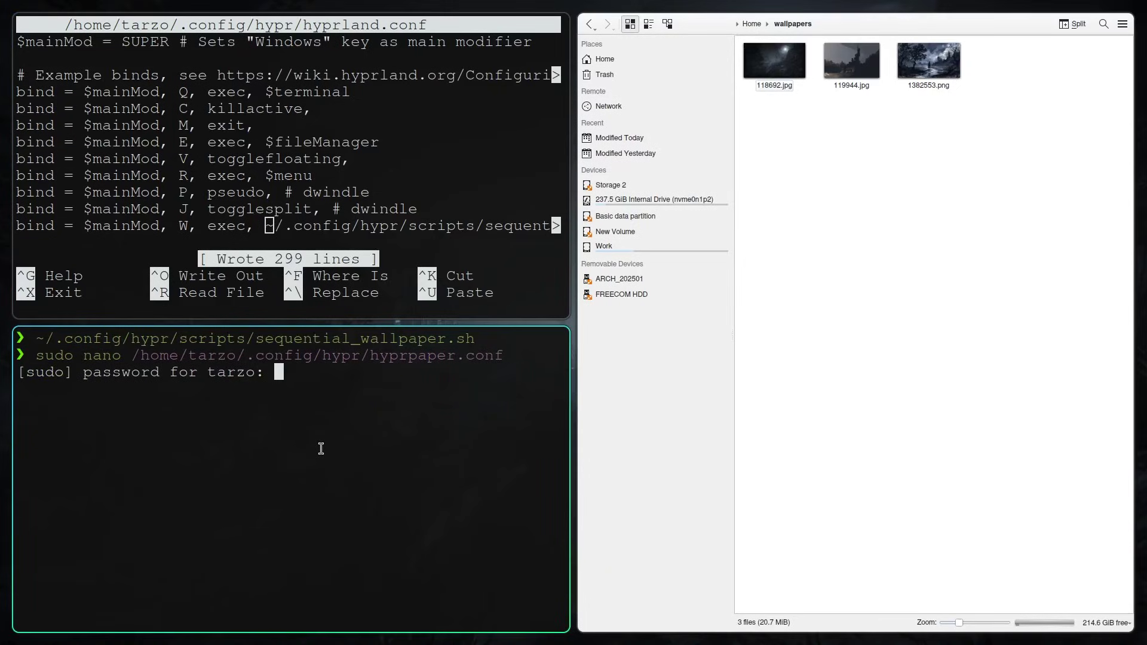
key("Return")
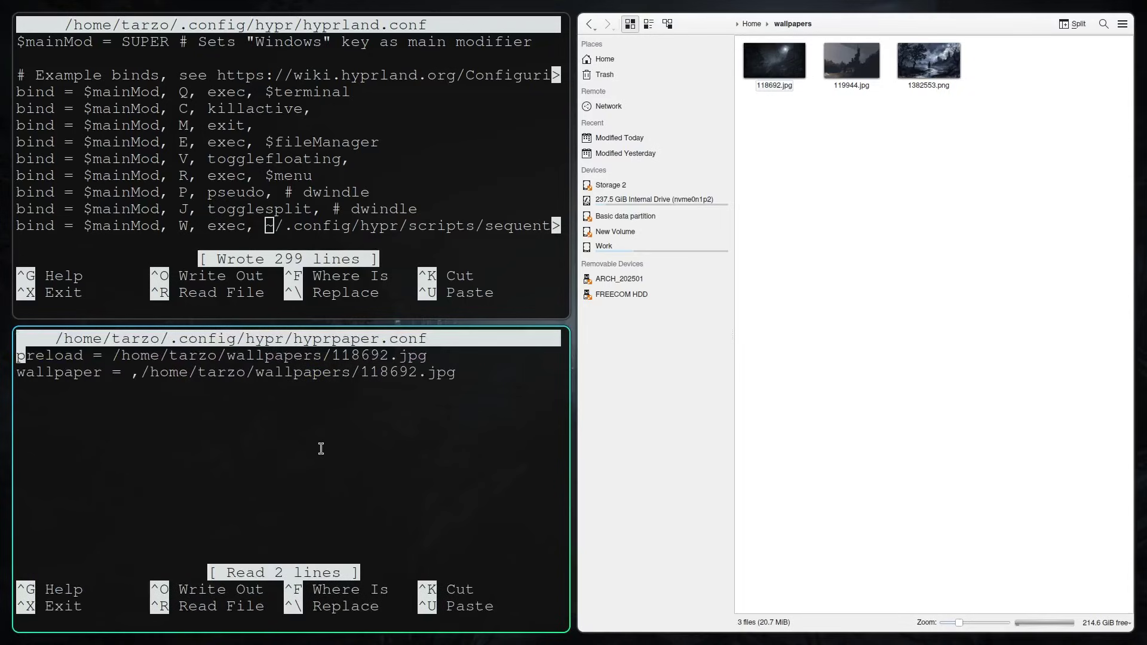
Erase the wallpaper and preload lines, save the empty hyprpaper.conf and exit nano.
key("Down")
key("End")
key("BackSpace")
key("BackSpace")
key("BackSpace")
key("BackSpace")
key("BackSpace")
key("BackSpace")
key("BackSpace")
key("BackSpace")
key("BackSpace")
key("BackSpace")
key("BackSpace")
key("BackSpace")
key("BackSpace")
key("BackSpace")
key("BackSpace")
key("BackSpace")
key("BackSpace")
key("BackSpace")
key("BackSpace")
key("BackSpace")
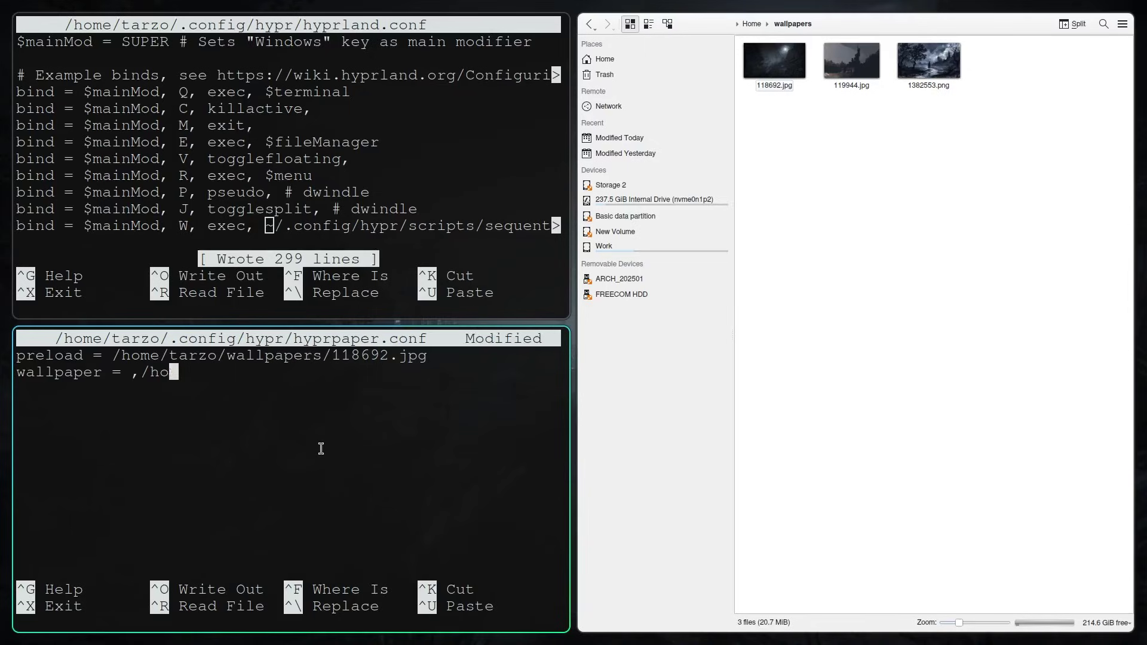
key("BackSpace")
key("BackSpace")
key("BackSpace")
key("BackSpace")
key("BackSpace")
key("BackSpace")
key("BackSpace")
key("BackSpace")
key("BackSpace")
key("BackSpace")
key("BackSpace")
key("BackSpace")
key("BackSpace")
key("BackSpace")
key("BackSpace")
key("BackSpace")
key("BackSpace")
key("BackSpace")
key("BackSpace")
key("BackSpace")
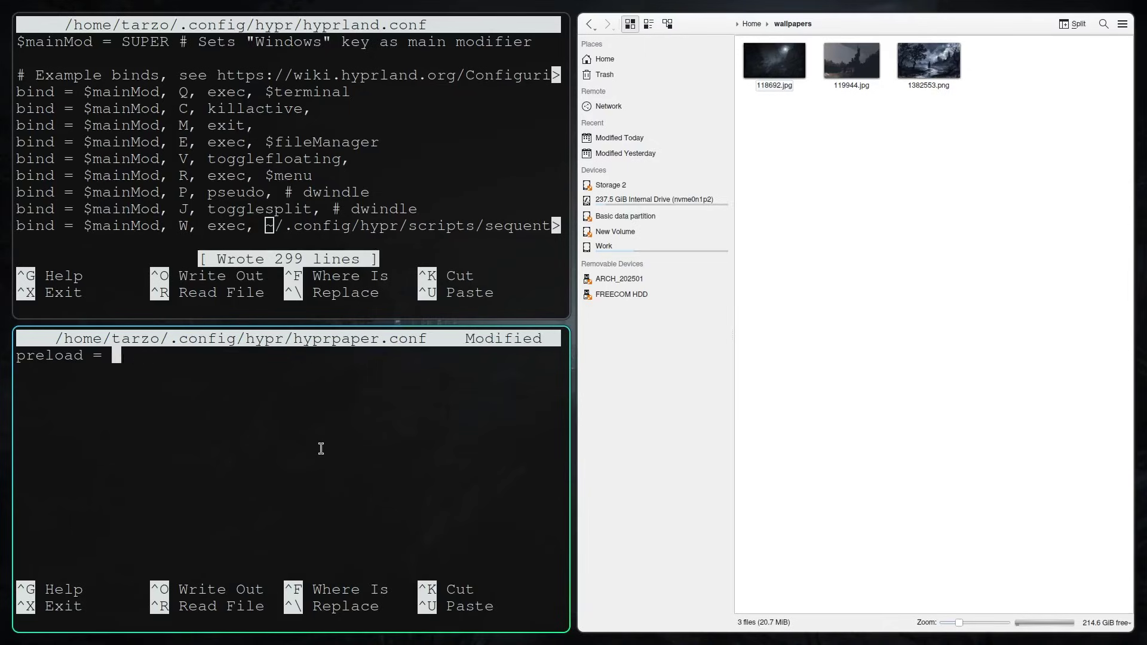
key("ctrl+o")
key("Return")
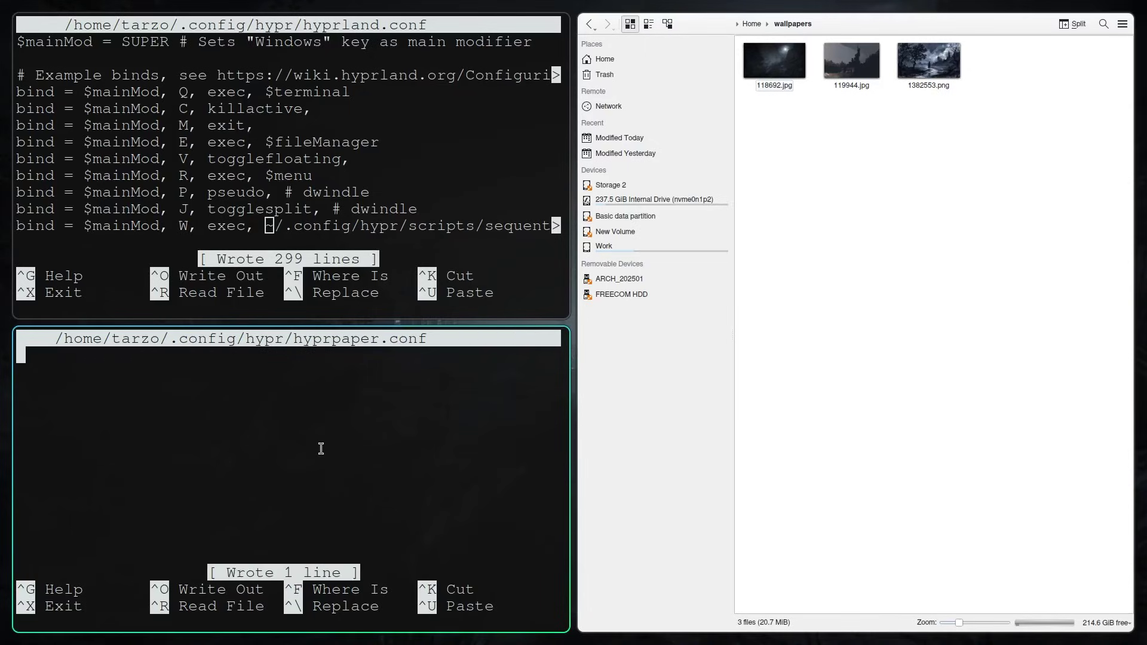
key("ctrl+x")
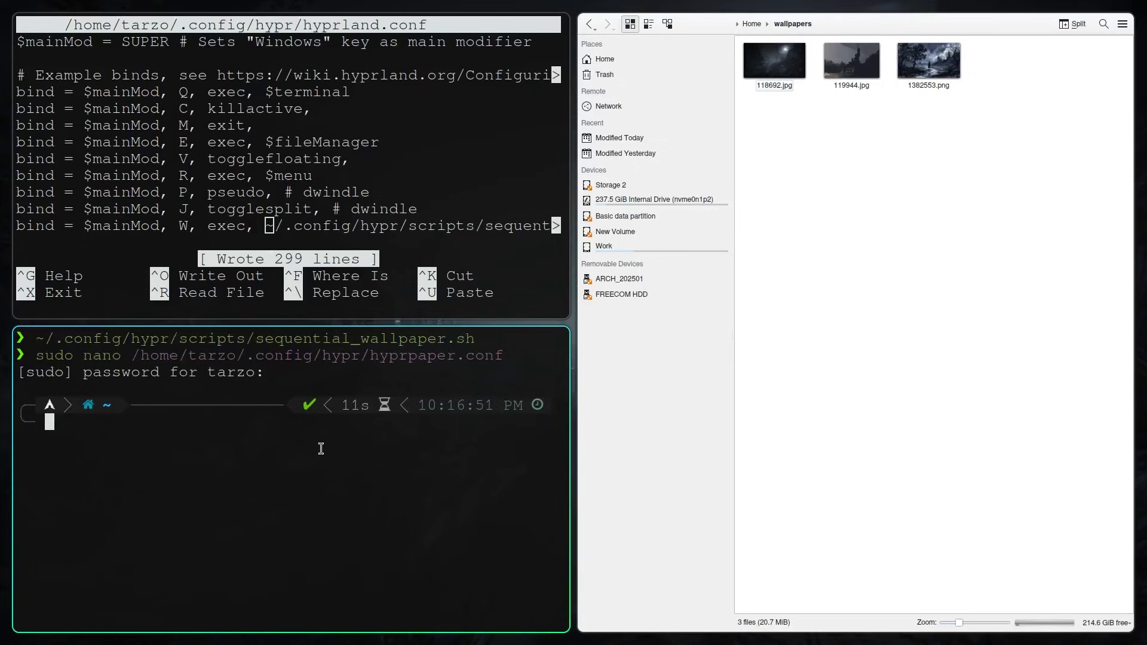
Clear the terminal screen with 'clear'.
type("clear")
key("Return")
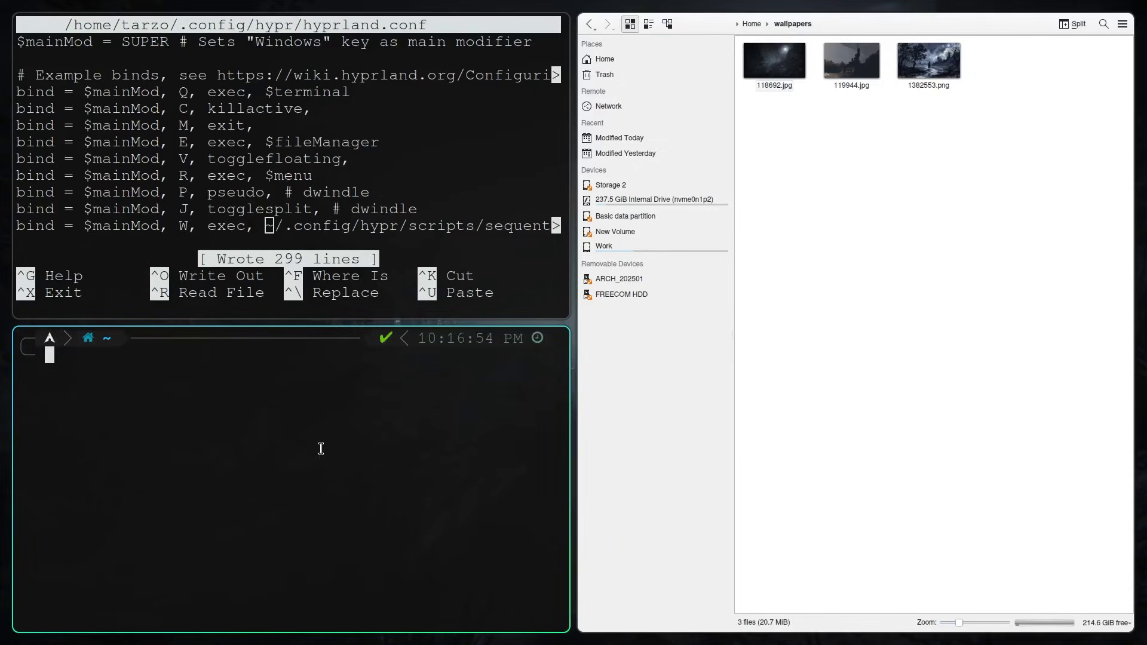